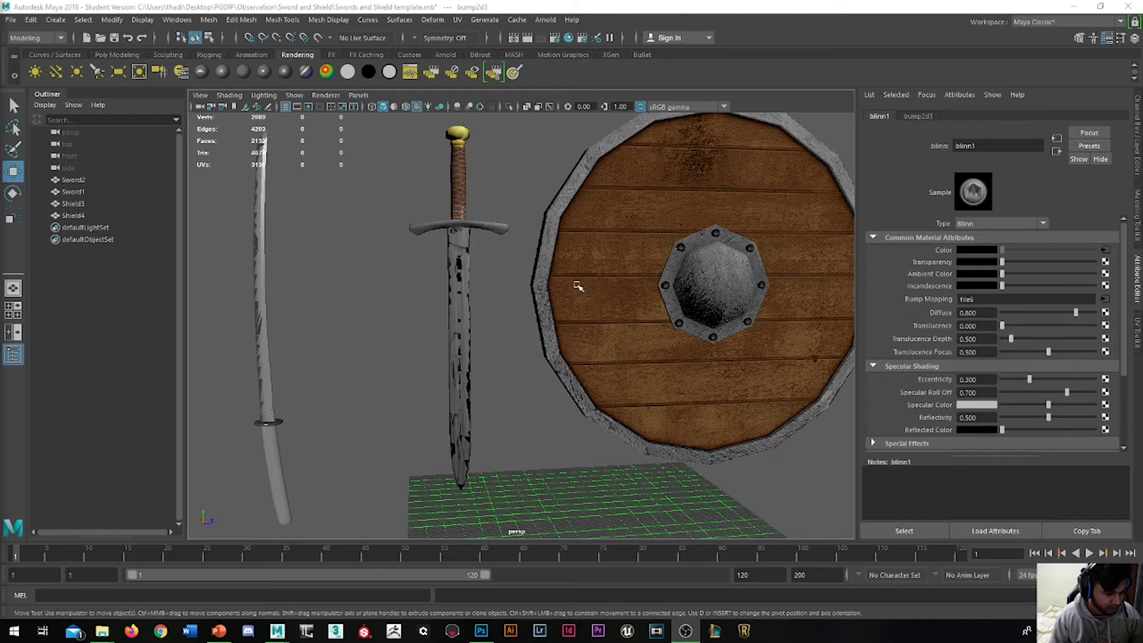
# Orbit the perspective view to get a look at the sword and shield.
pyautogui.moveTo(484, 287); pyautogui.dragTo(514, 247)
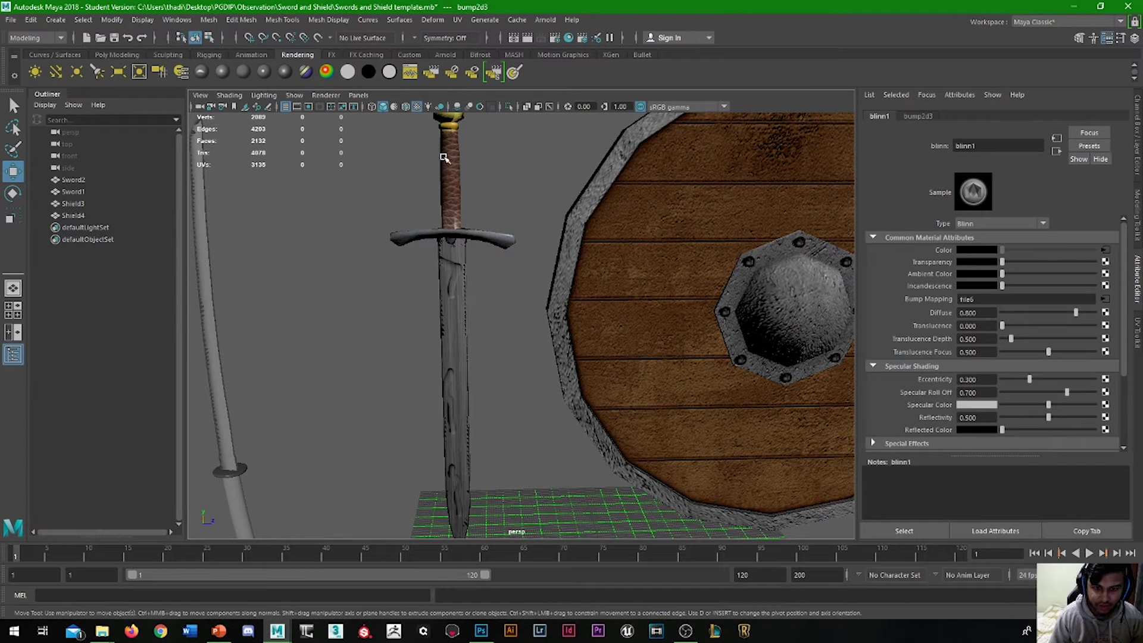
# Select Sword1 and show its blinn1 material settings in the Attribute Editor.
pyautogui.click(455, 331)
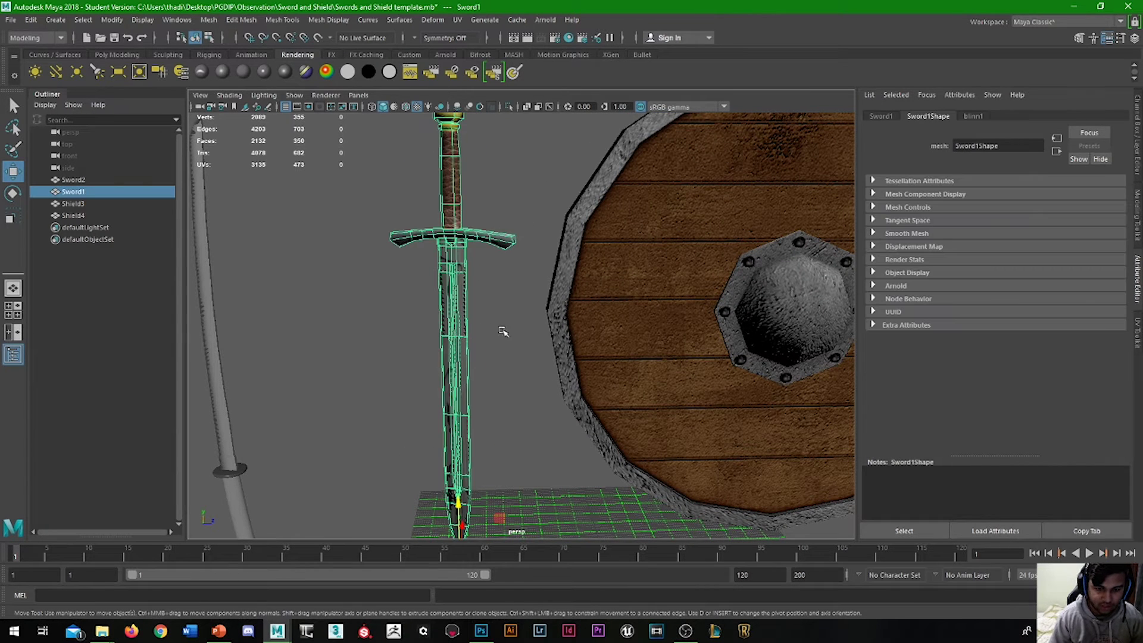
pyautogui.click(502, 331)
pyautogui.click(459, 331)
pyautogui.click(976, 117)
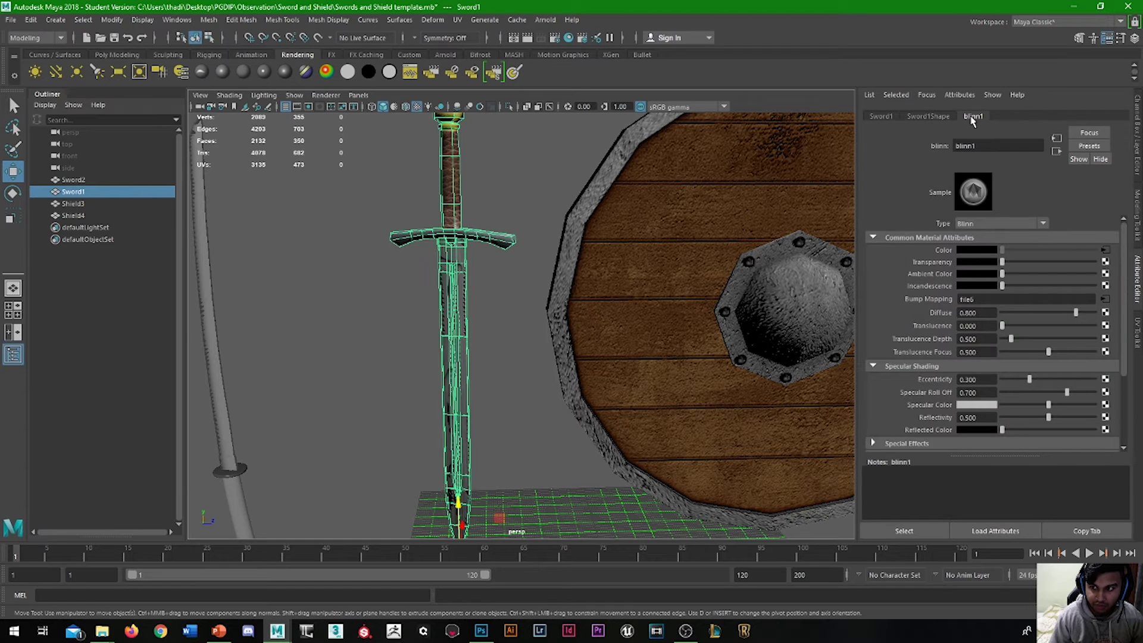
# Check the sword's Assign Favorite Material options without changes, then deselect everything.
pyautogui.rightClick(455, 301)
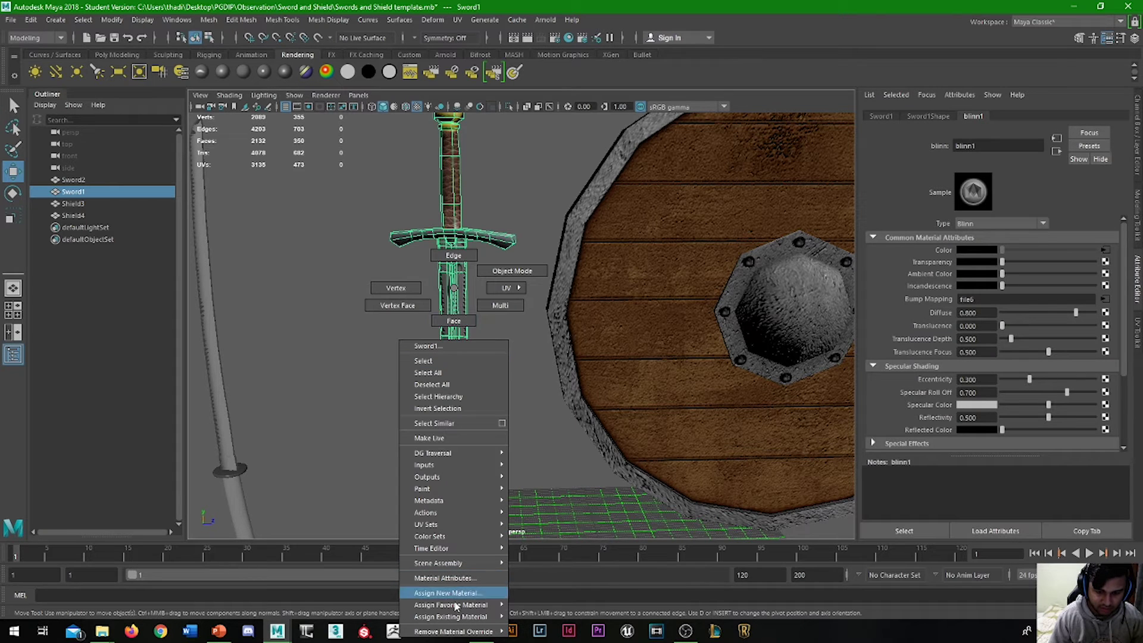
pyautogui.moveTo(462, 606)
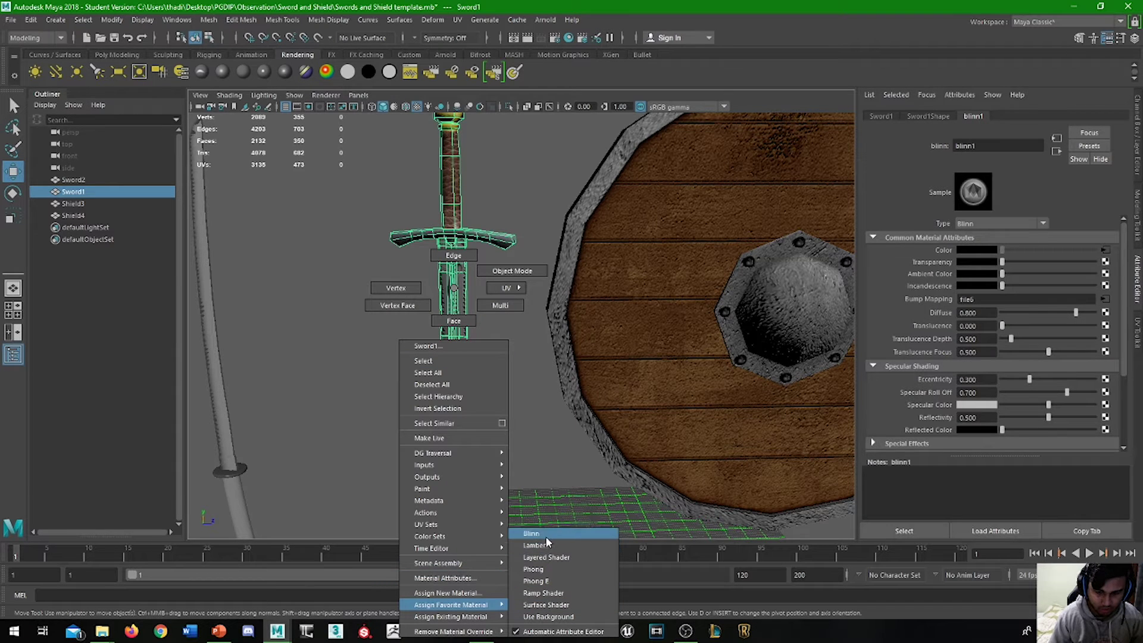
pyautogui.click(547, 482)
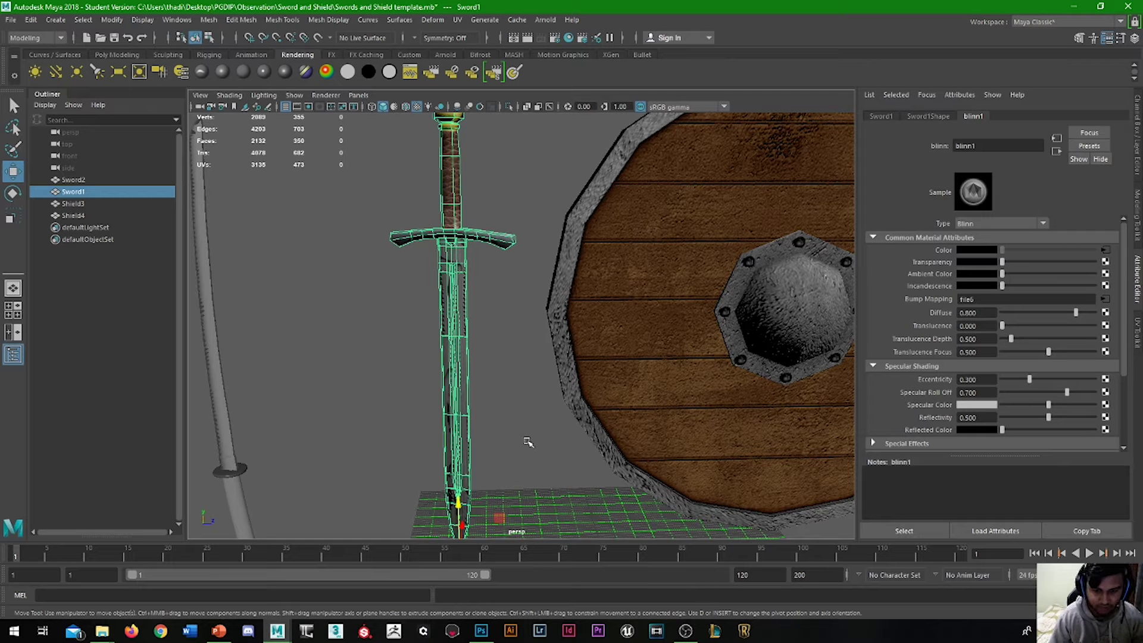
pyautogui.click(524, 438)
pyautogui.scroll(-2, 523, 438)
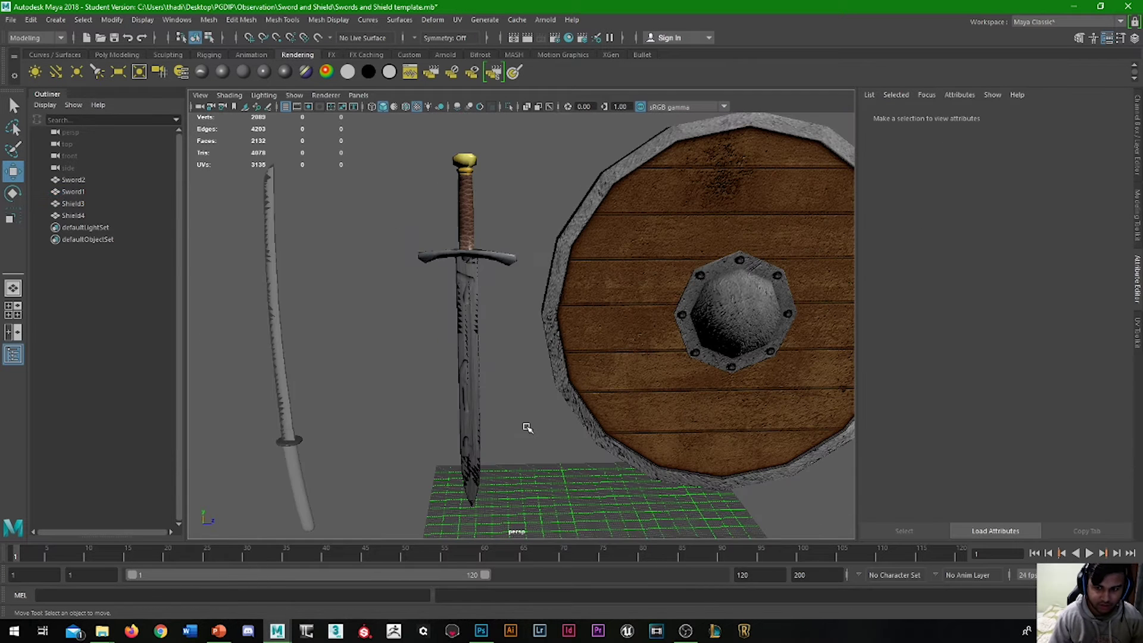
# Switch to Photoshop to view the Sword1.png texture sheet.
pyautogui.click(476, 635)
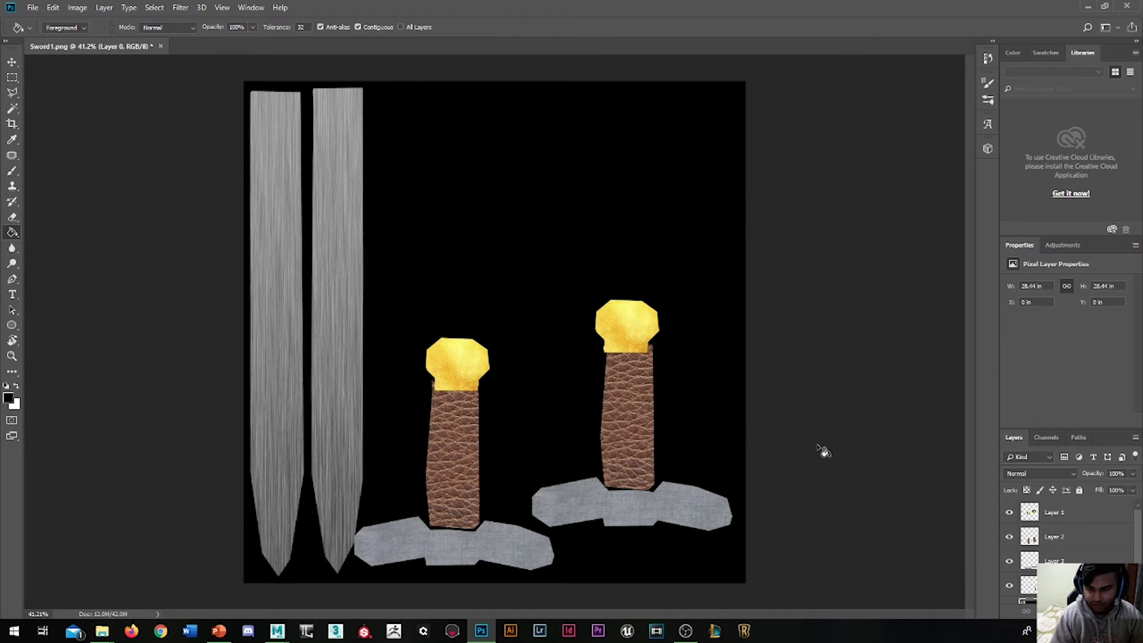
# Toggle layer visibility to find which layers hold the crossguards, blades and black background.
pyautogui.click(12, 61)
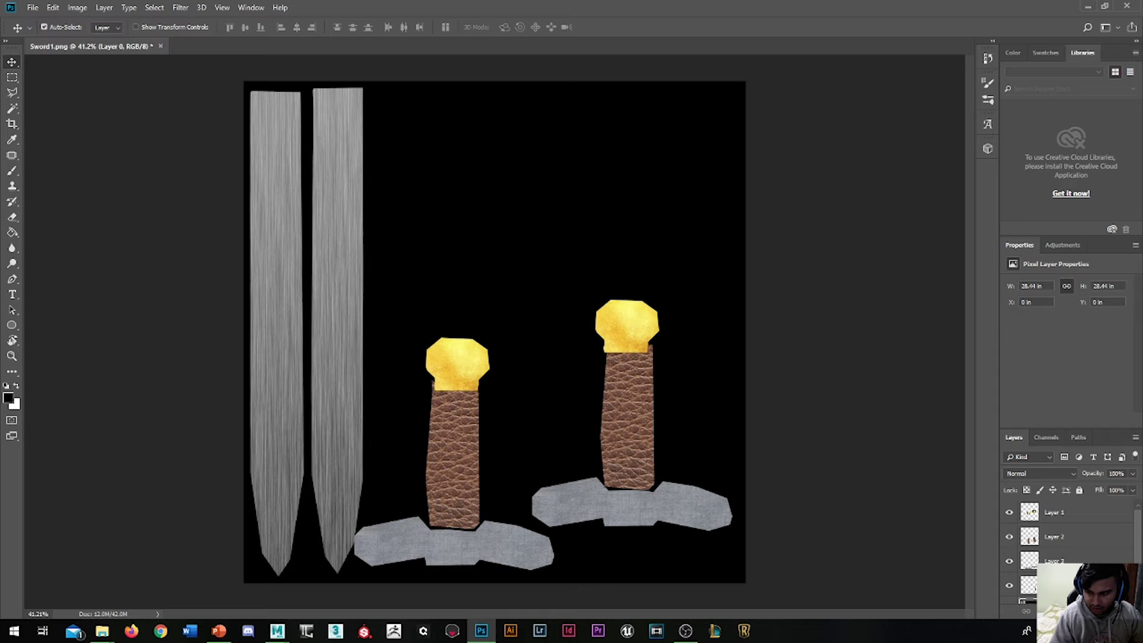
pyautogui.click(1023, 586)
pyautogui.click(1008, 586)
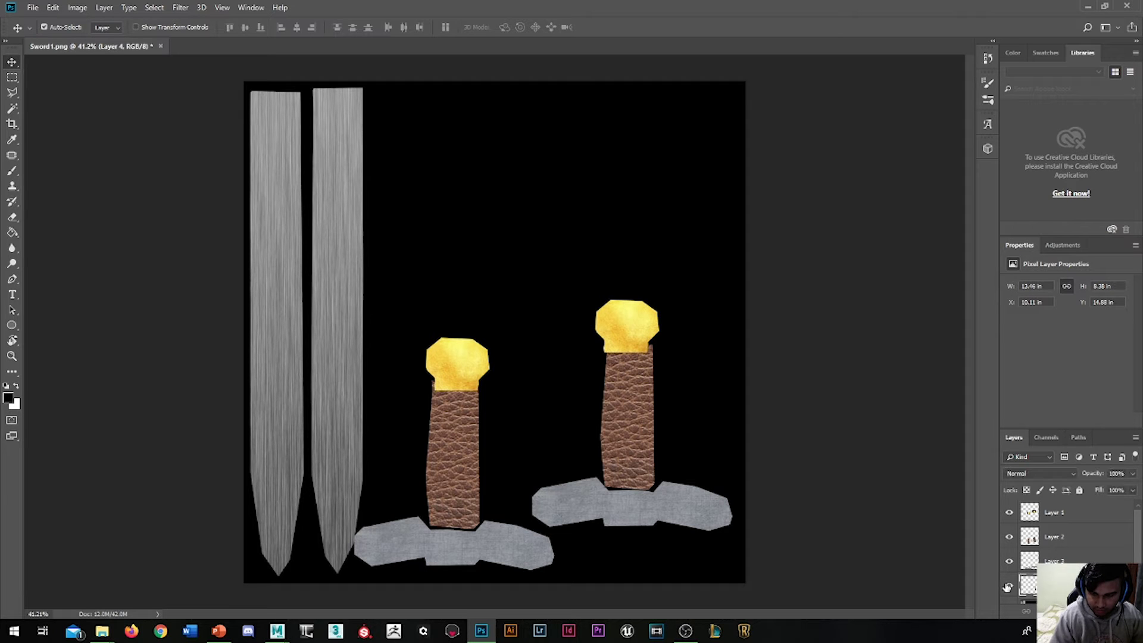
pyautogui.scroll(-1, 1010, 587)
pyautogui.click(1009, 567)
pyautogui.scroll(1, 1010, 569)
pyautogui.click(1011, 569)
pyautogui.click(1012, 569)
pyautogui.click(1054, 556)
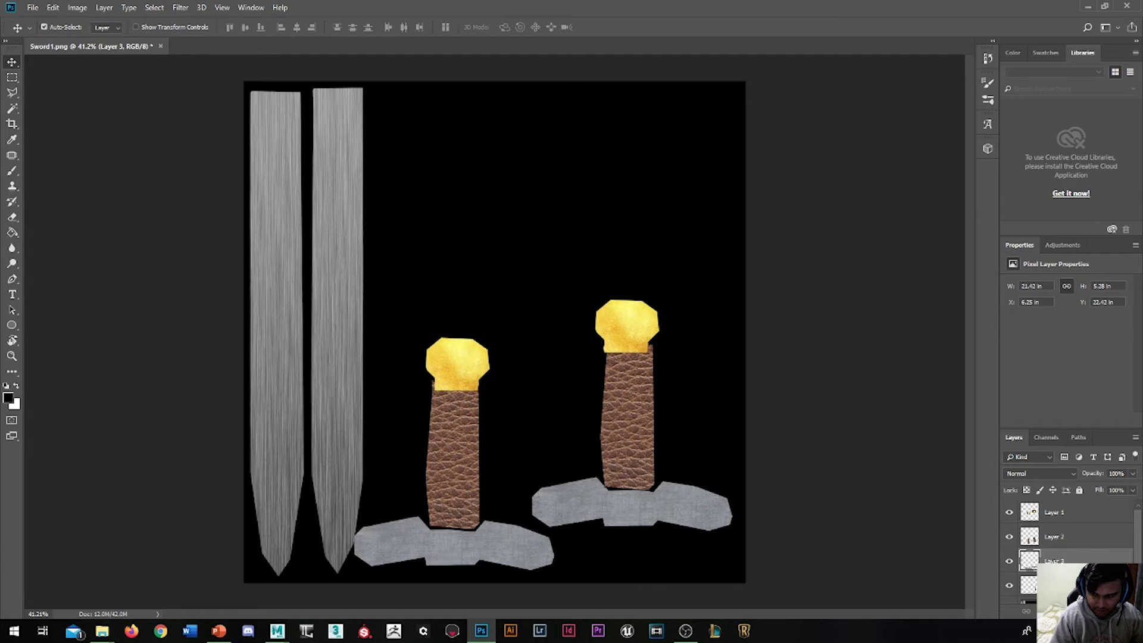
pyautogui.scroll(-1, 1010, 589)
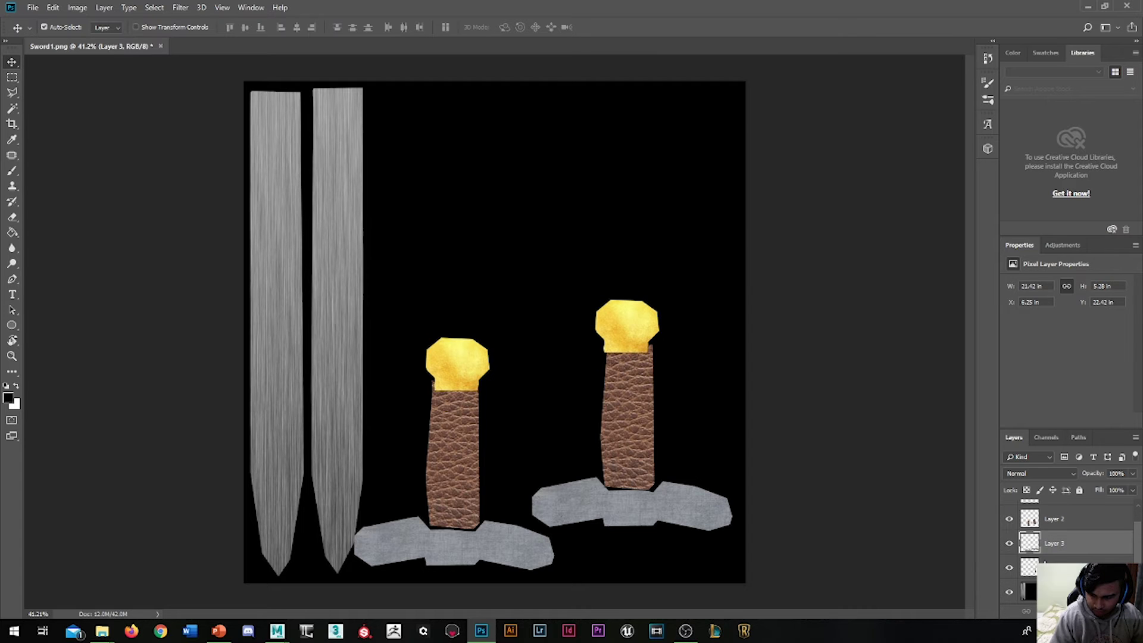
pyautogui.click(1009, 592)
pyautogui.click(1008, 592)
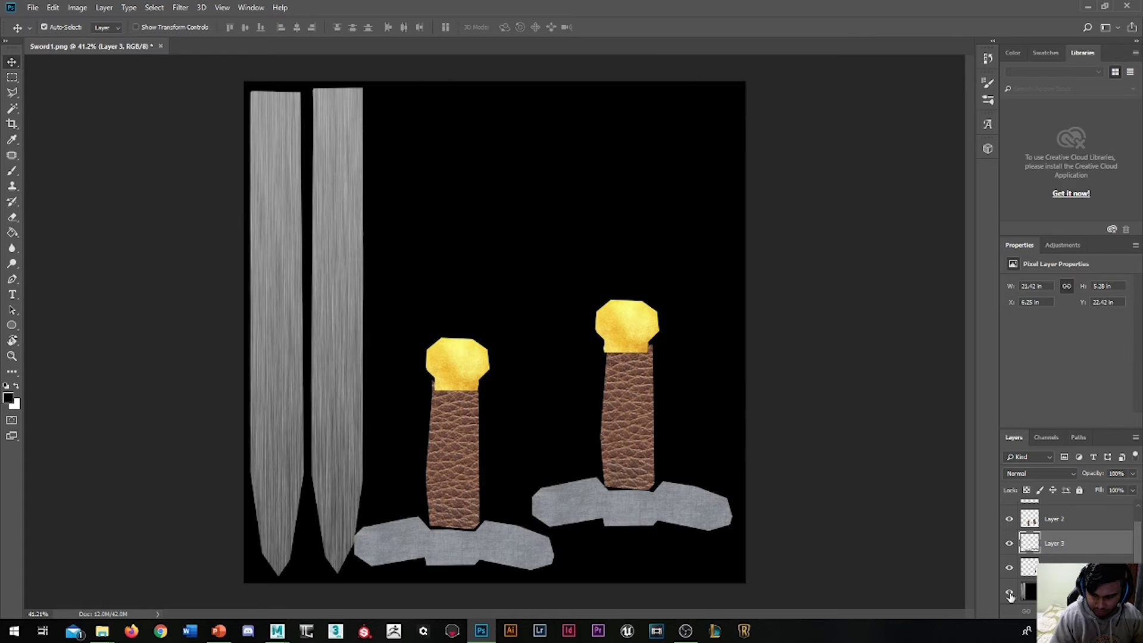
pyautogui.click(1008, 543)
pyautogui.click(1009, 543)
pyautogui.click(1009, 592)
pyautogui.click(1009, 592)
# Move Layer 3 down one place, make blade Layer 0 active, and turn off Auto-Select.
pyautogui.hotkey('ctrl', '[')
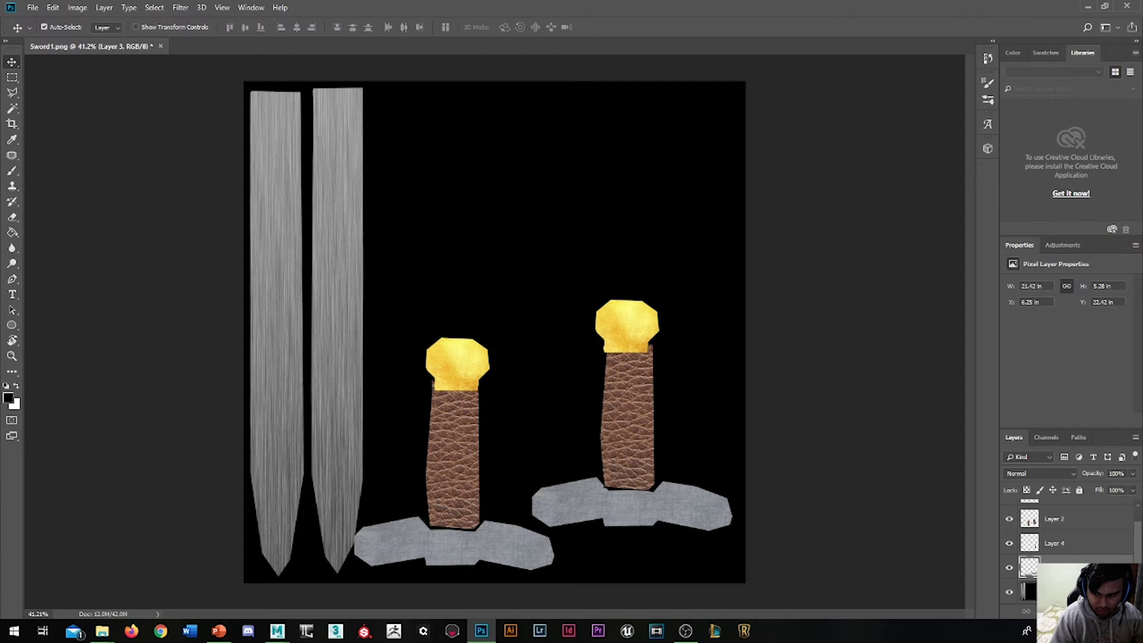
pyautogui.hotkey('alt', '[')
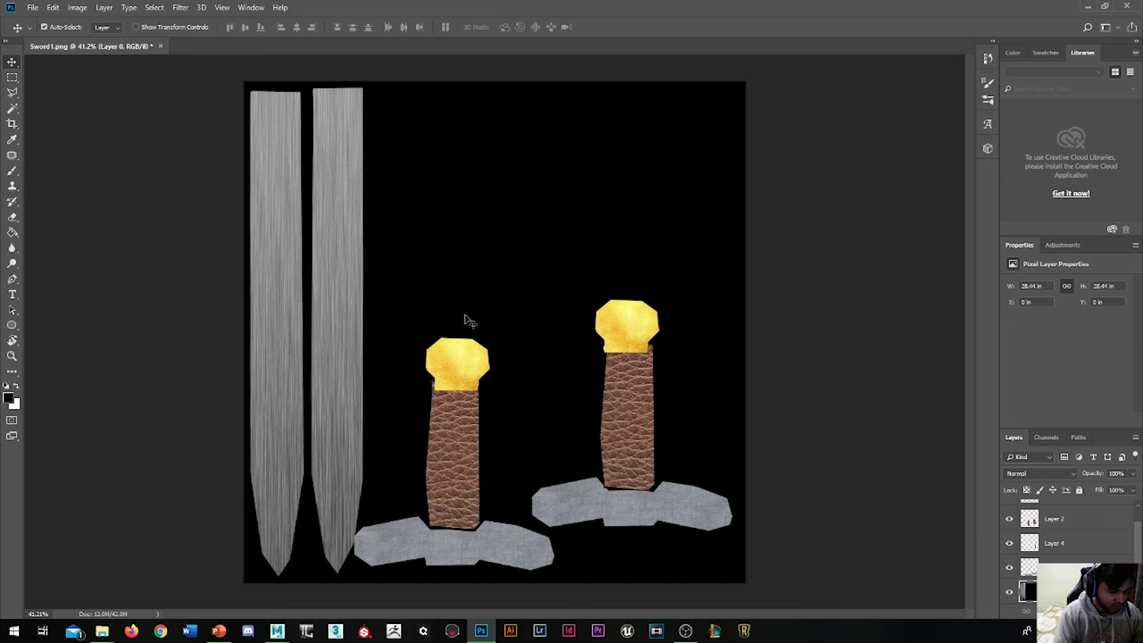
pyautogui.press('ctrl')
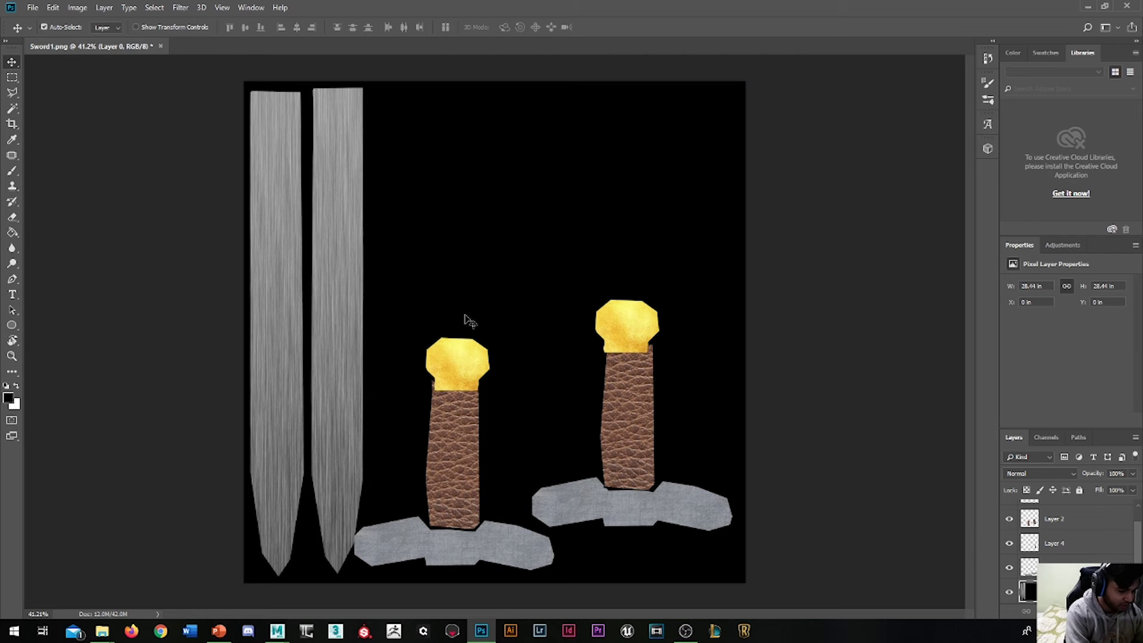
# Fully desaturate the blade layer and lighten it slightly with Hue/Saturation.
pyautogui.hotkey('ctrl', 'u')
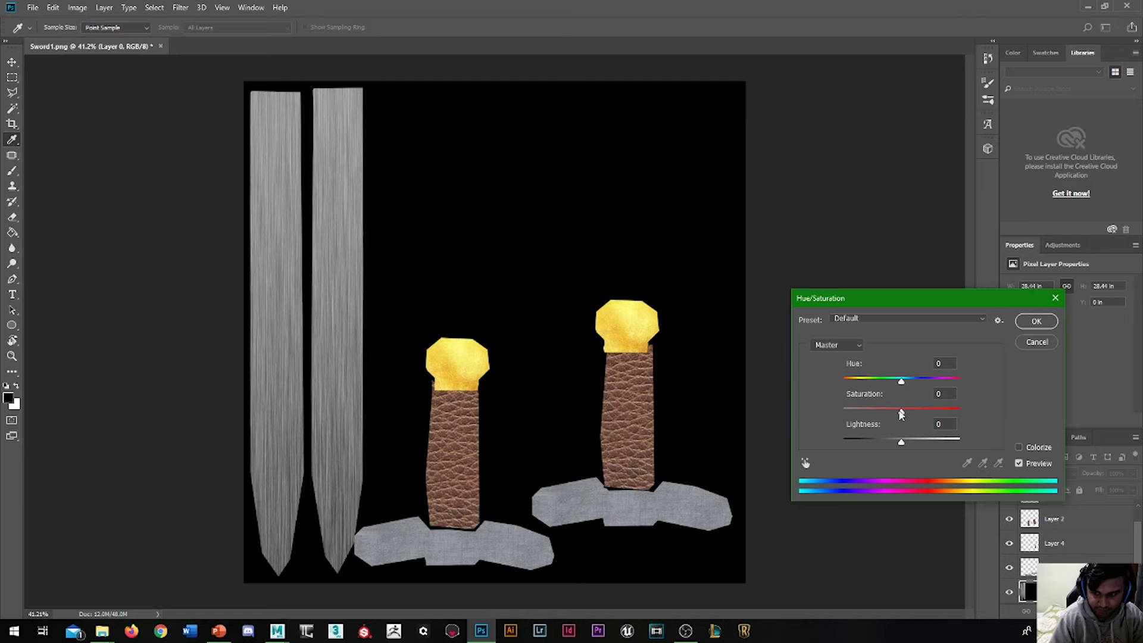
pyautogui.moveTo(899, 412); pyautogui.dragTo(737, 434)
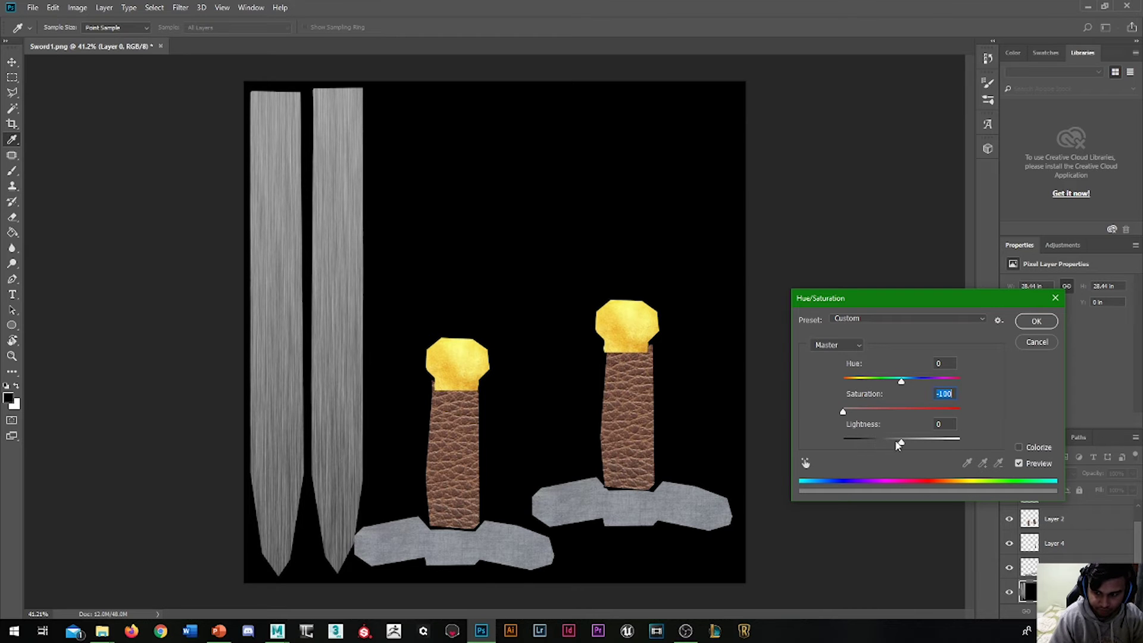
pyautogui.moveTo(899, 445)
pyautogui.mouseDown()
pyautogui.moveTo(886, 446)
pyautogui.moveTo(903, 453)
pyautogui.mouseUp()
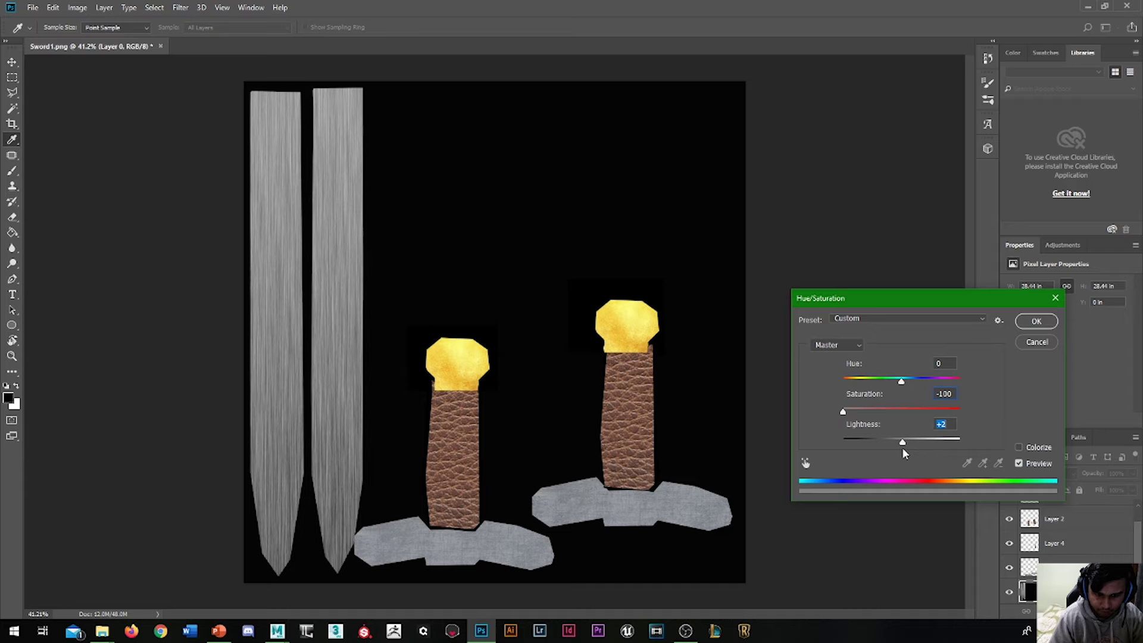
pyautogui.click(1035, 321)
pyautogui.press('v')
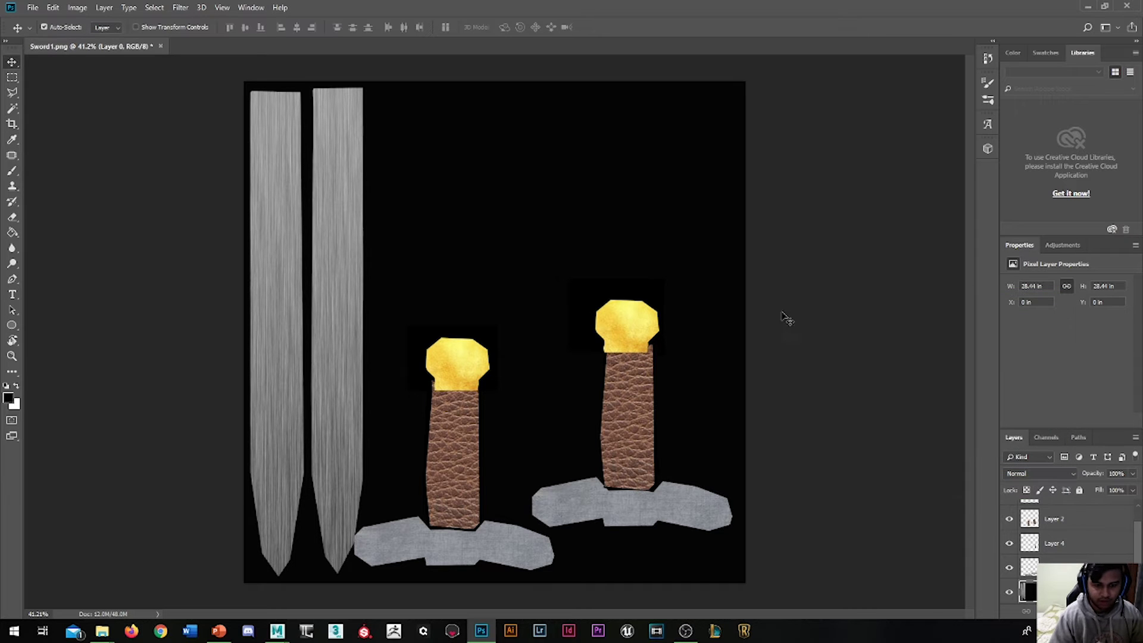
pyautogui.press('ctrl')
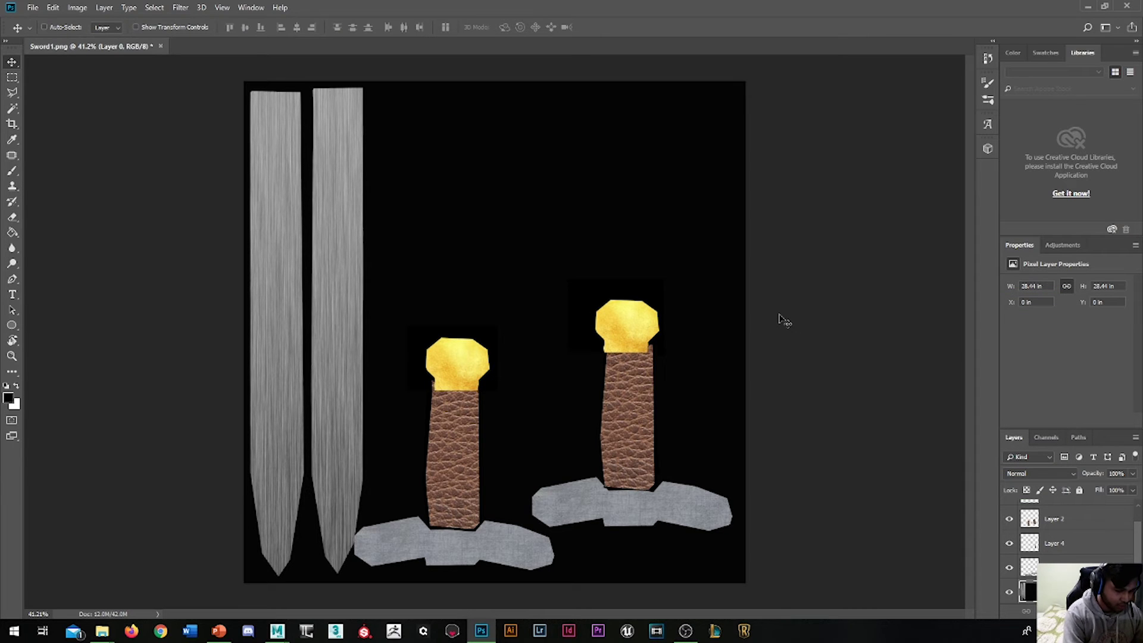
# Apply Levels to the blades with midtones 2.09 and white input 175.
pyautogui.hotkey('ctrl', 'l')
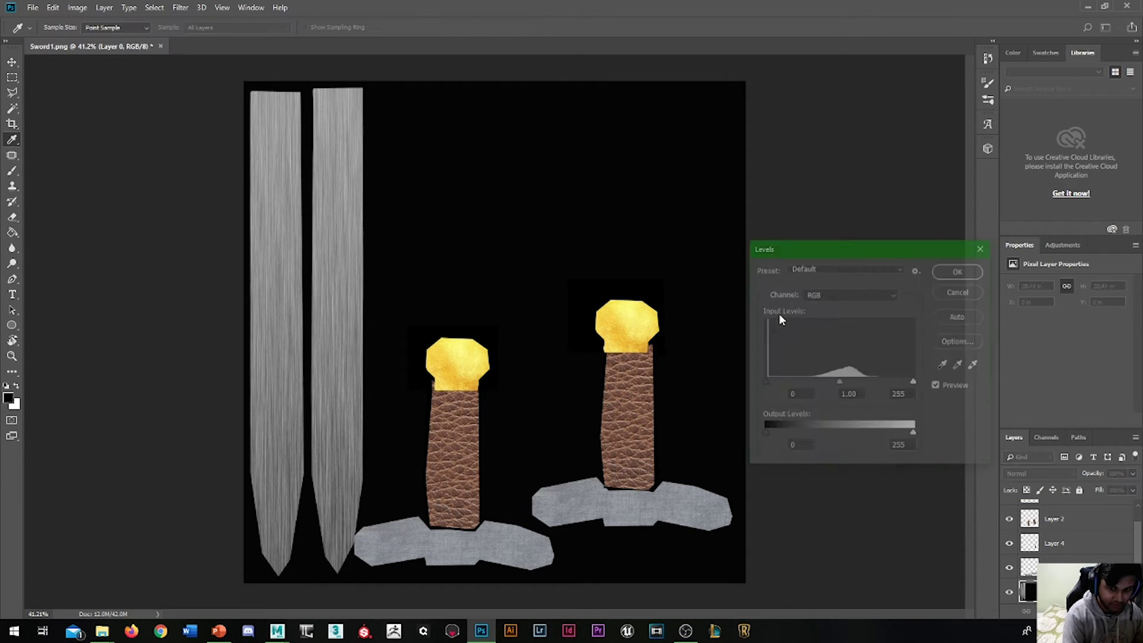
pyautogui.moveTo(839, 382); pyautogui.dragTo(799, 393)
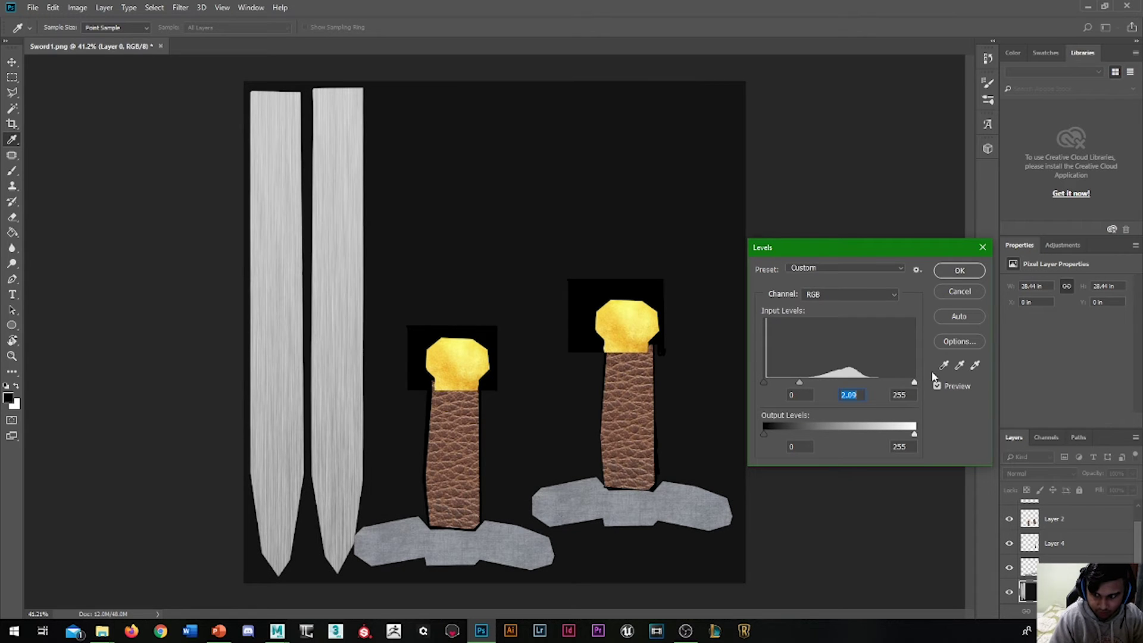
pyautogui.moveTo(914, 383); pyautogui.dragTo(869, 396)
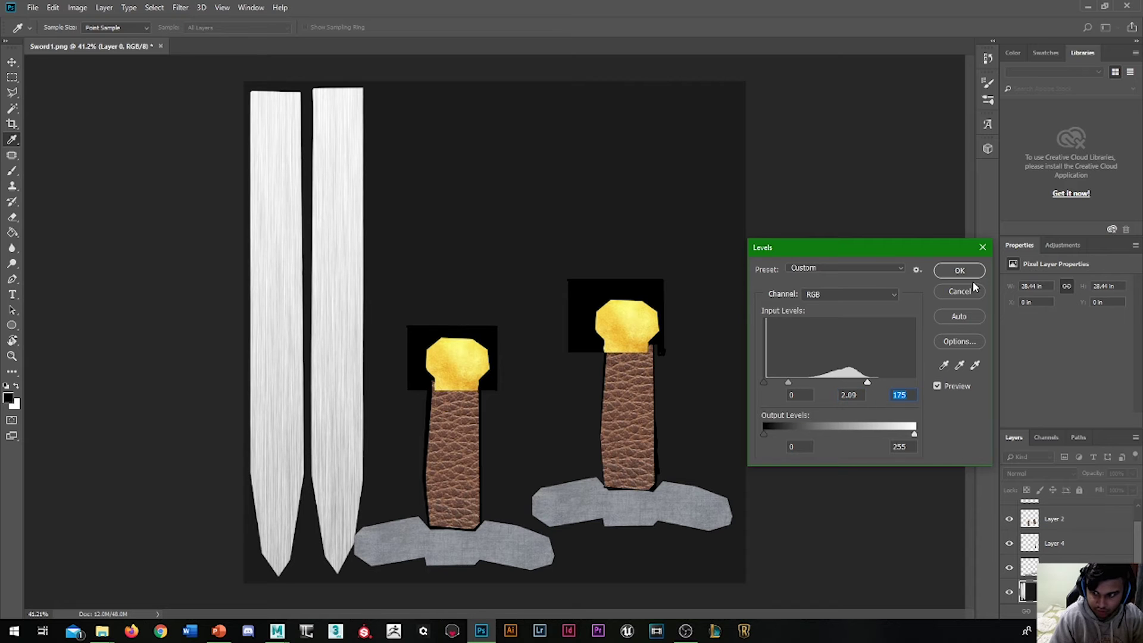
pyautogui.click(960, 271)
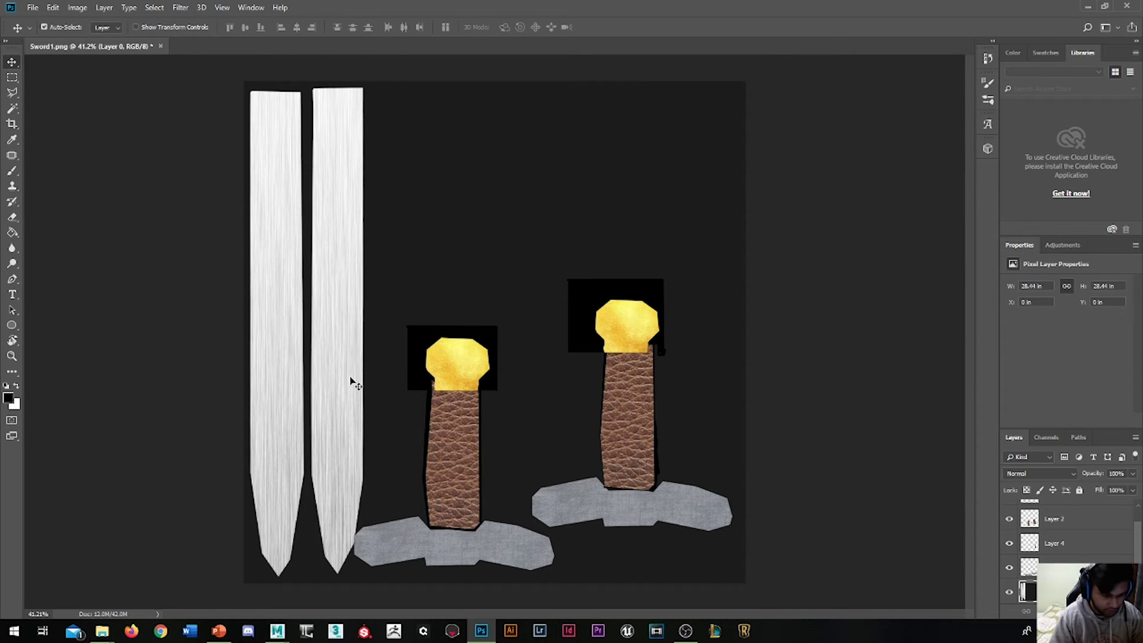
# Delete the dark grey background around the sword pieces using the Magic Wand.
pyautogui.press('w')
pyautogui.click(479, 272)
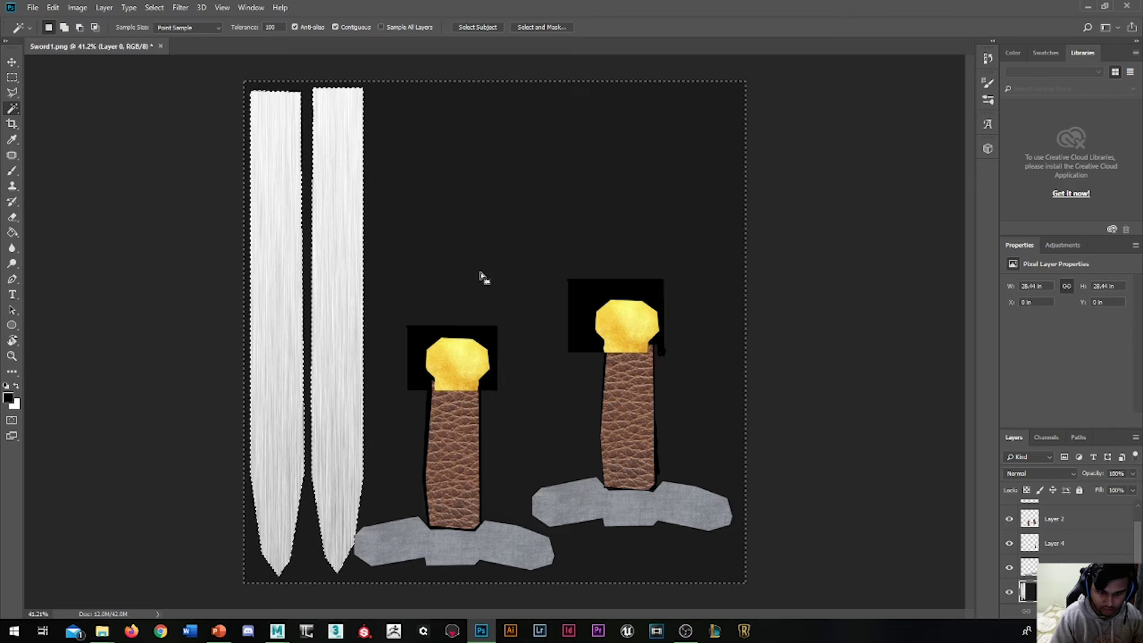
pyautogui.press('Delete')
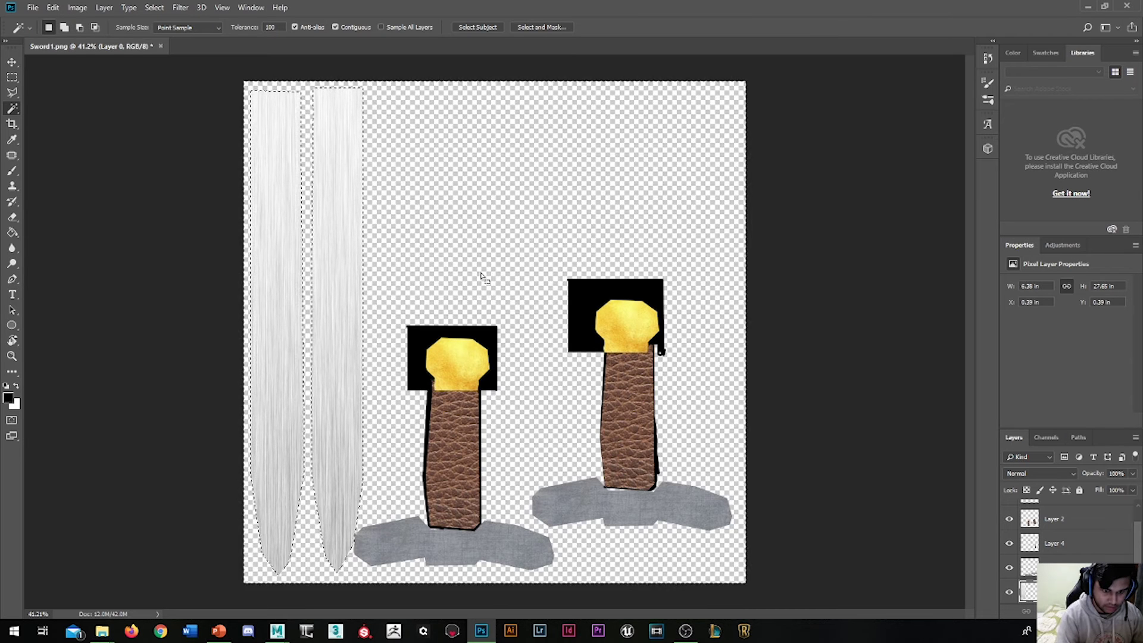
pyautogui.hotkey('ctrl', 'd')
# Fill a new layer with solid black behind the pieces.
pyautogui.hotkey('ctrl', 'shift', 'alt', 'n')
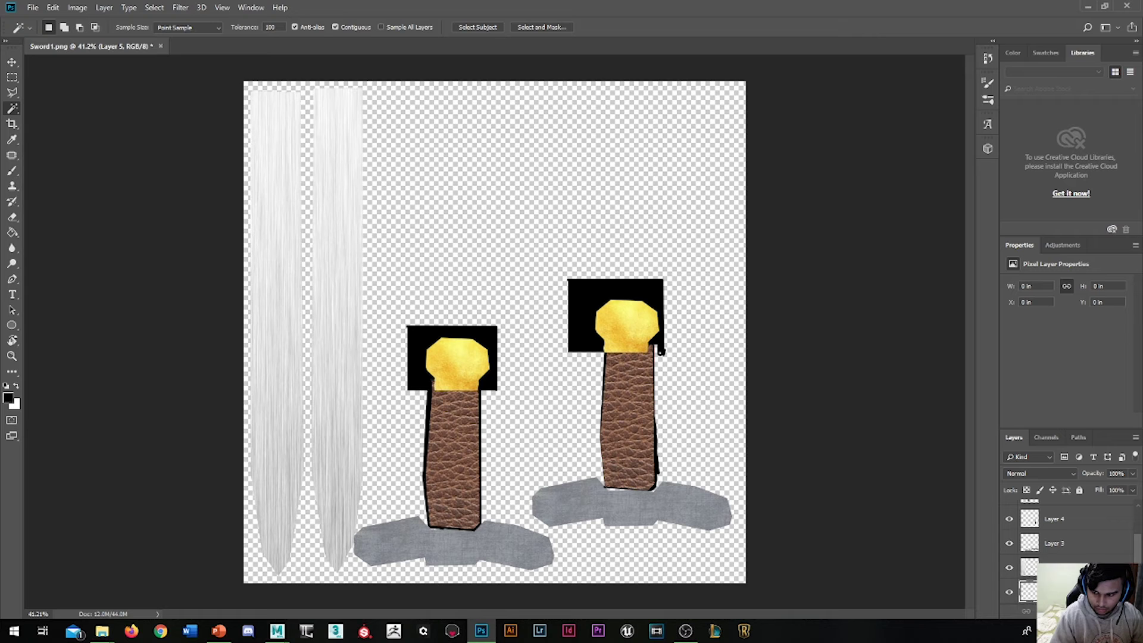
pyautogui.press('g')
pyautogui.click(552, 253)
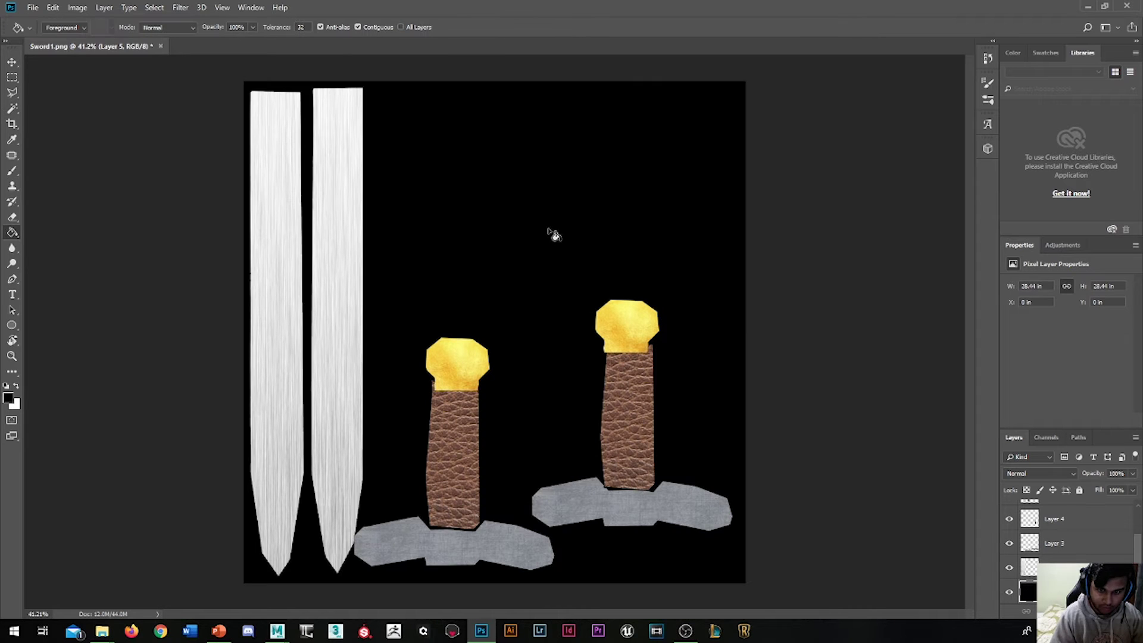
pyautogui.click(1051, 542)
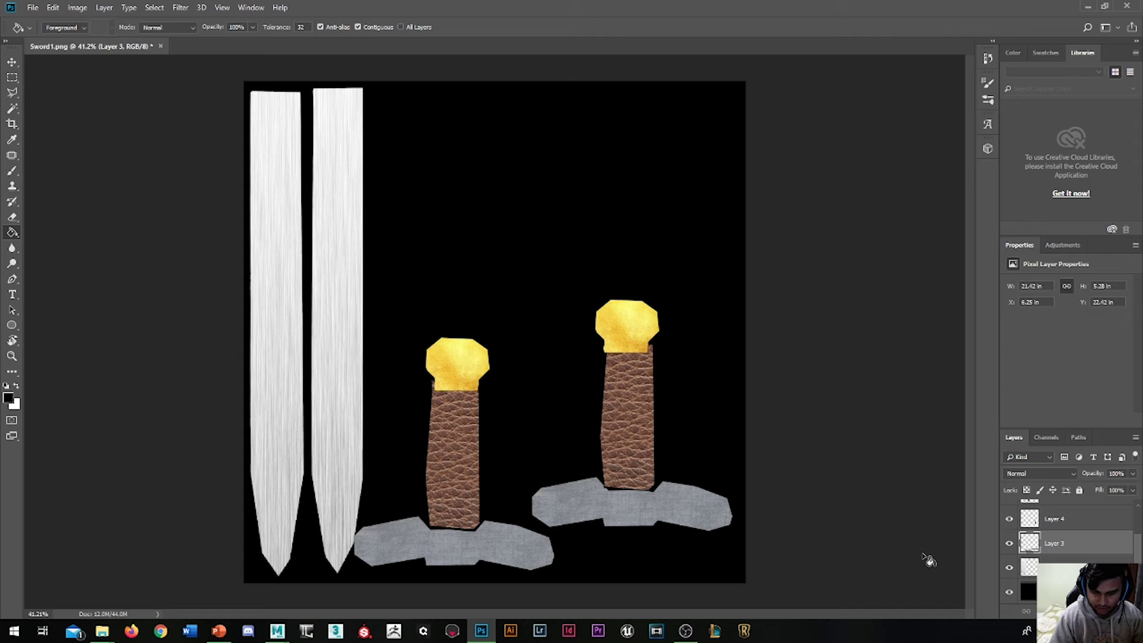
# Desaturate the crossguards to Saturation -100 and raise Lightness to +17.
pyautogui.hotkey('ctrl', 'u')
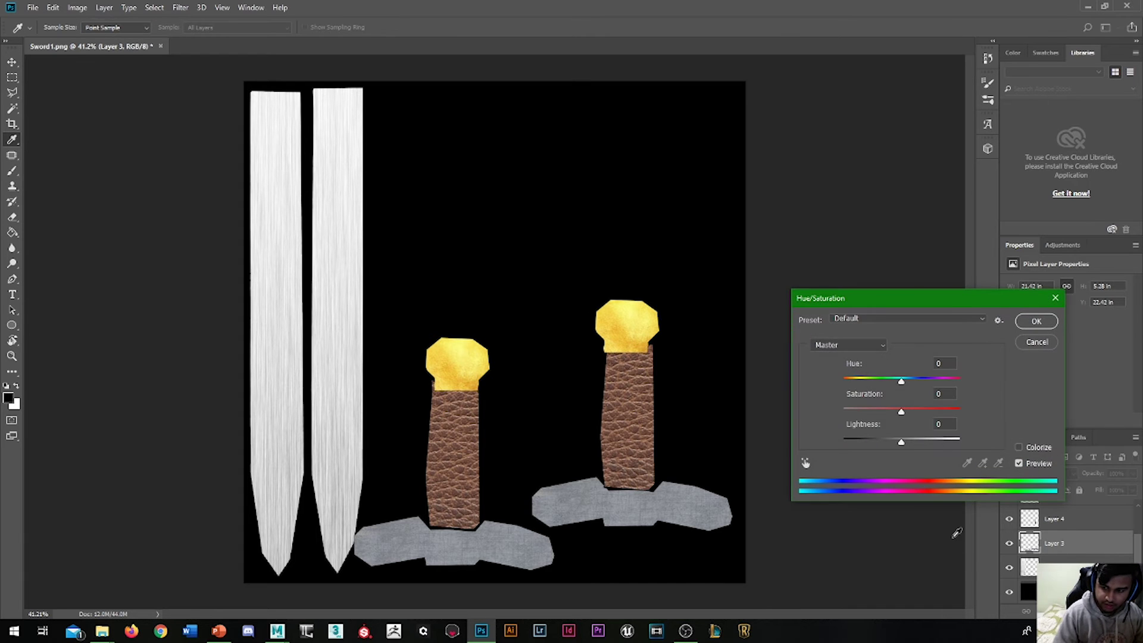
pyautogui.moveTo(900, 411); pyautogui.dragTo(737, 420)
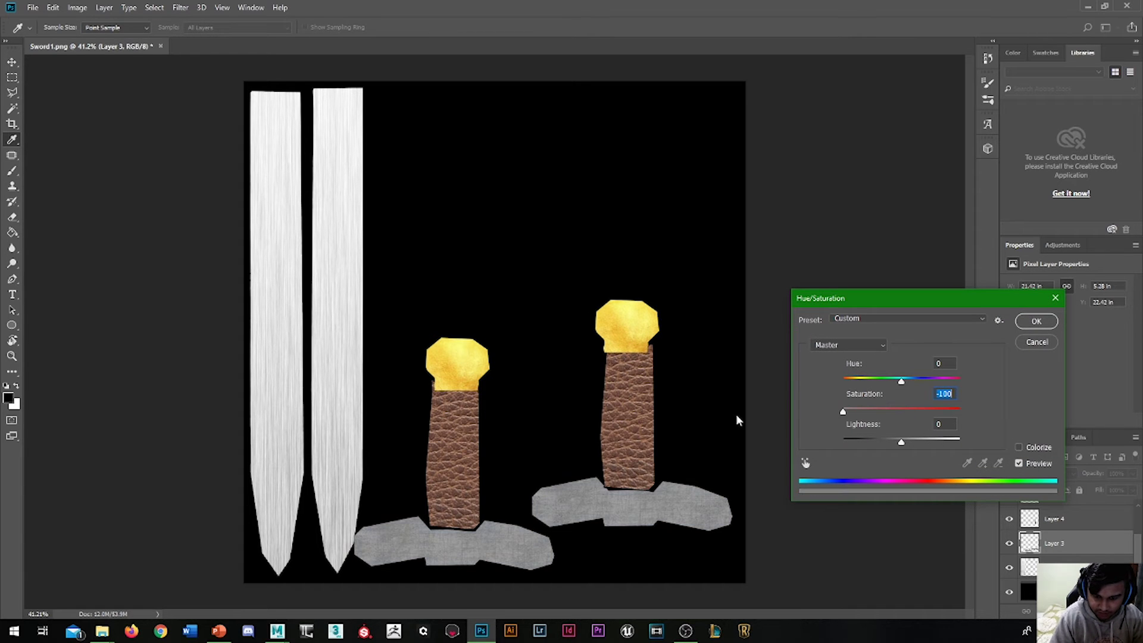
pyautogui.moveTo(902, 445); pyautogui.dragTo(912, 445)
pyautogui.click(1036, 321)
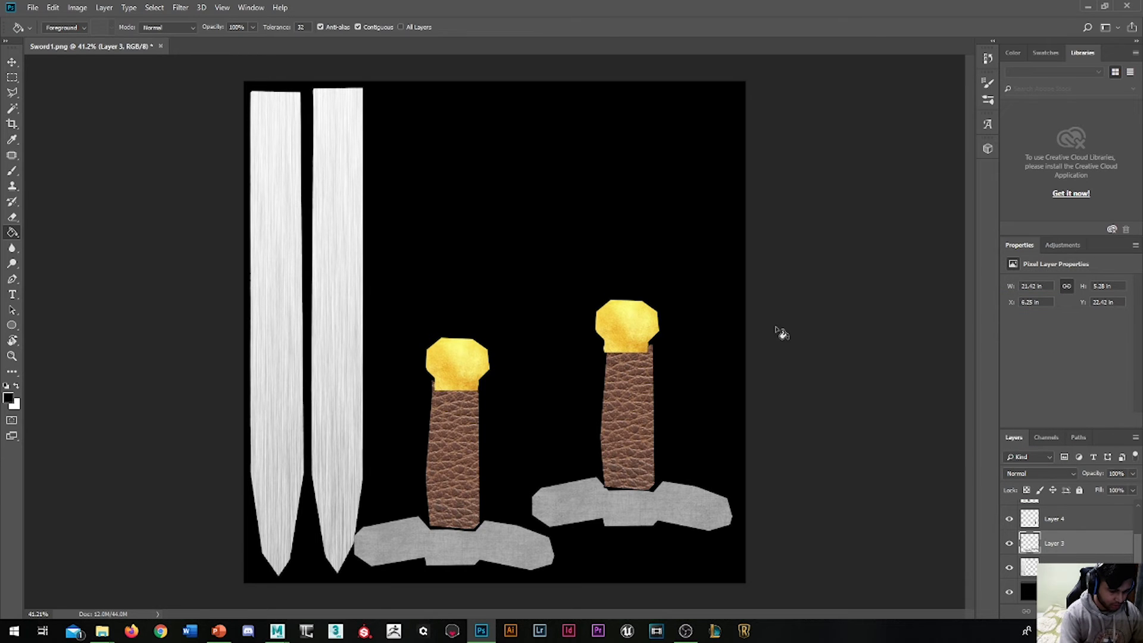
# Set the crossguards' input levels to 26 / 0.83 / 172 and hide Layer 4.
pyautogui.hotkey('ctrl', 'l')
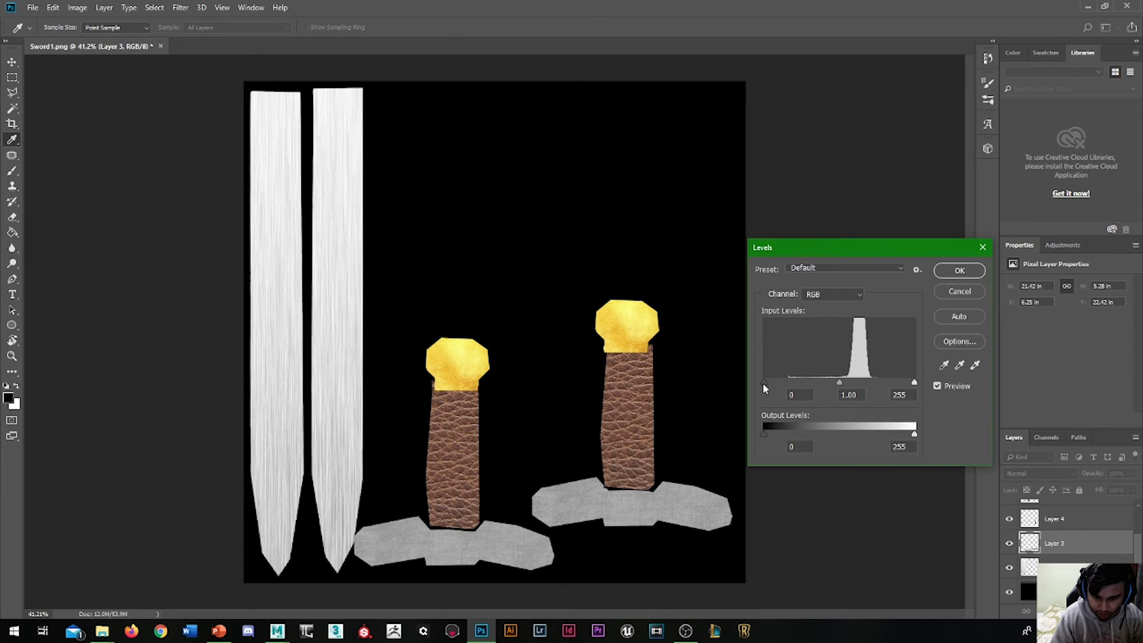
pyautogui.moveTo(763, 383); pyautogui.dragTo(866, 384)
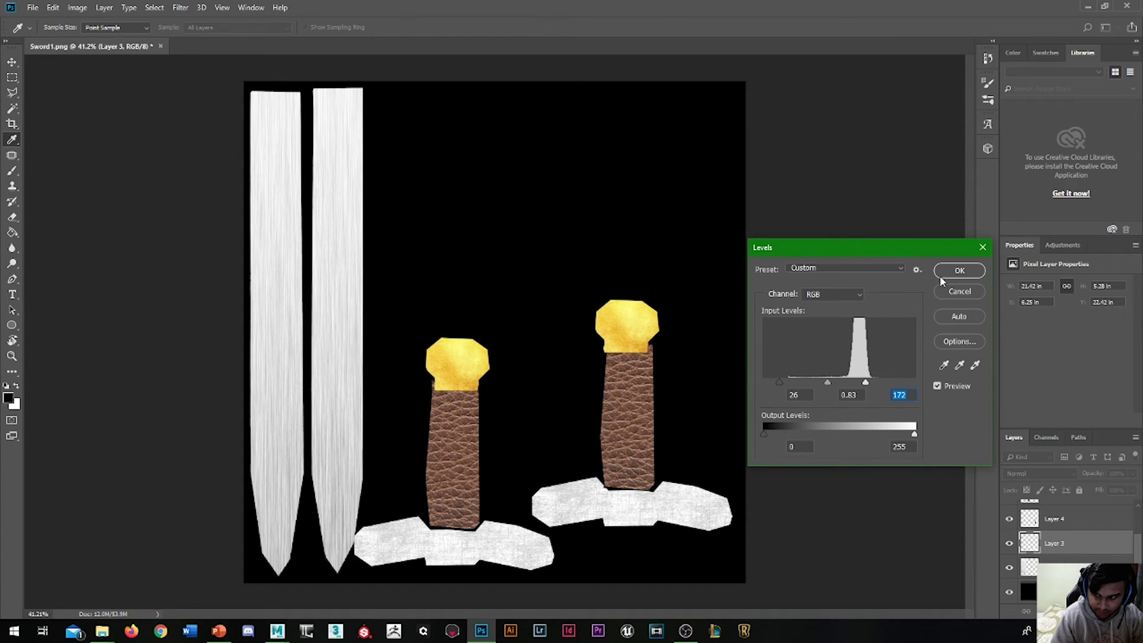
pyautogui.click(959, 272)
pyautogui.press('g')
pyautogui.scroll(2, 1078, 524)
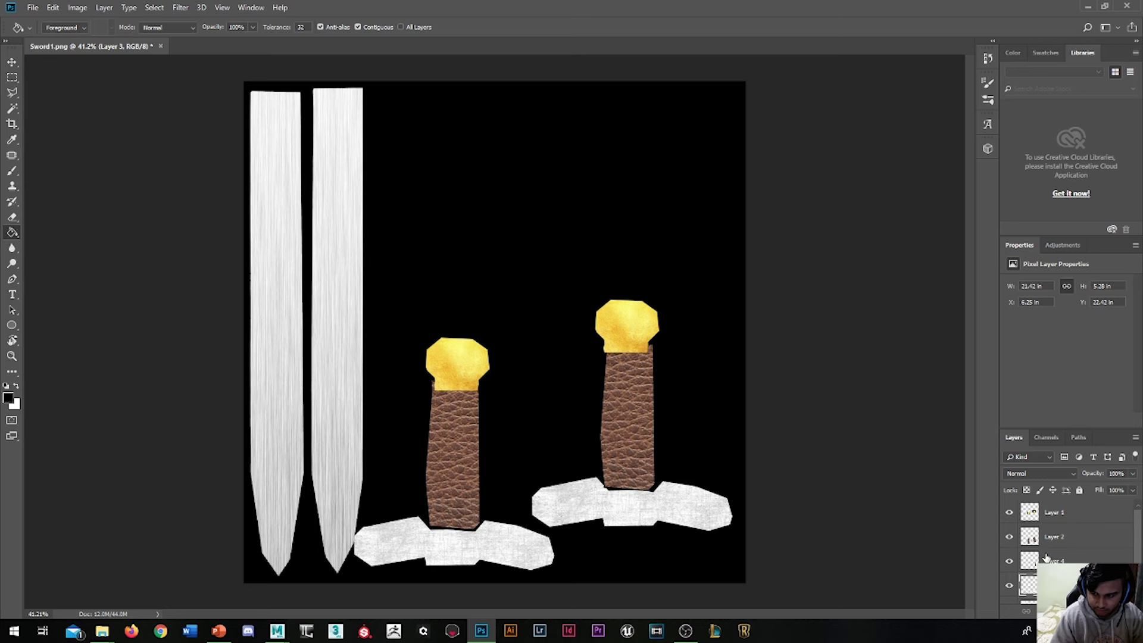
pyautogui.click(1009, 562)
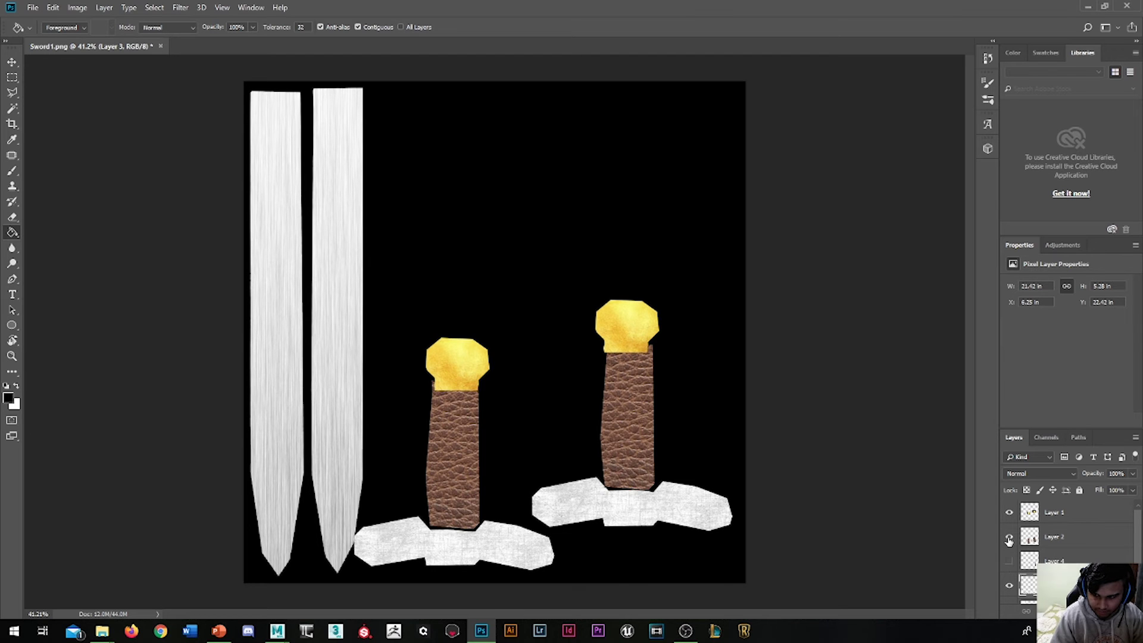
# On Layer 2, set the leather grips to Saturation -100 and Lightness -52.
pyautogui.click(1009, 537)
pyautogui.click(1009, 536)
pyautogui.click(1075, 535)
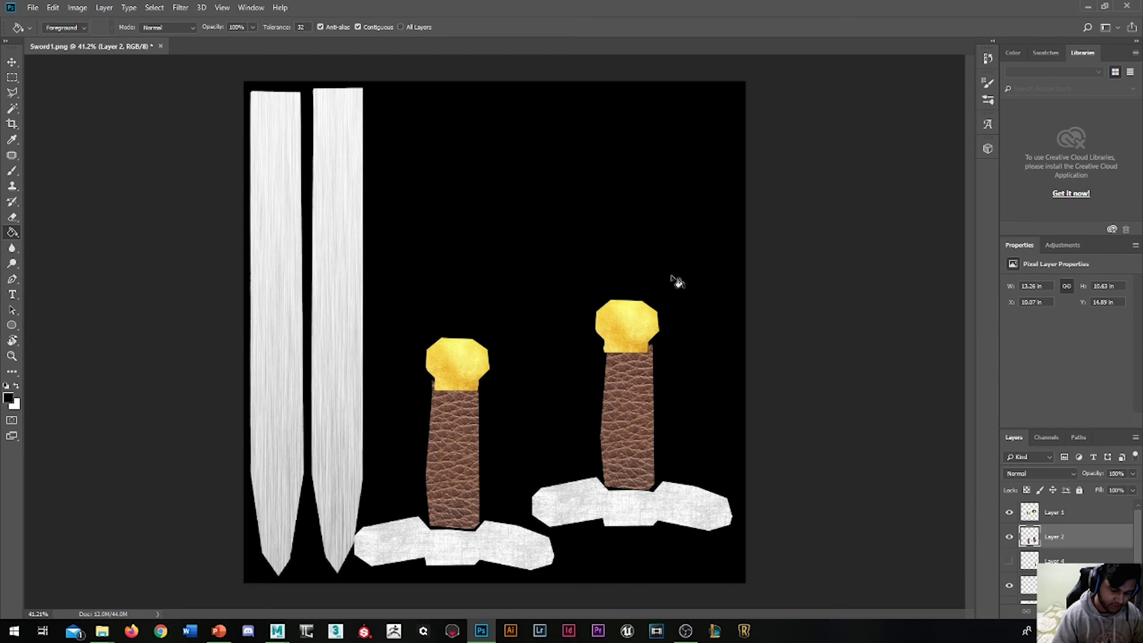
pyautogui.hotkey('ctrl', 'u')
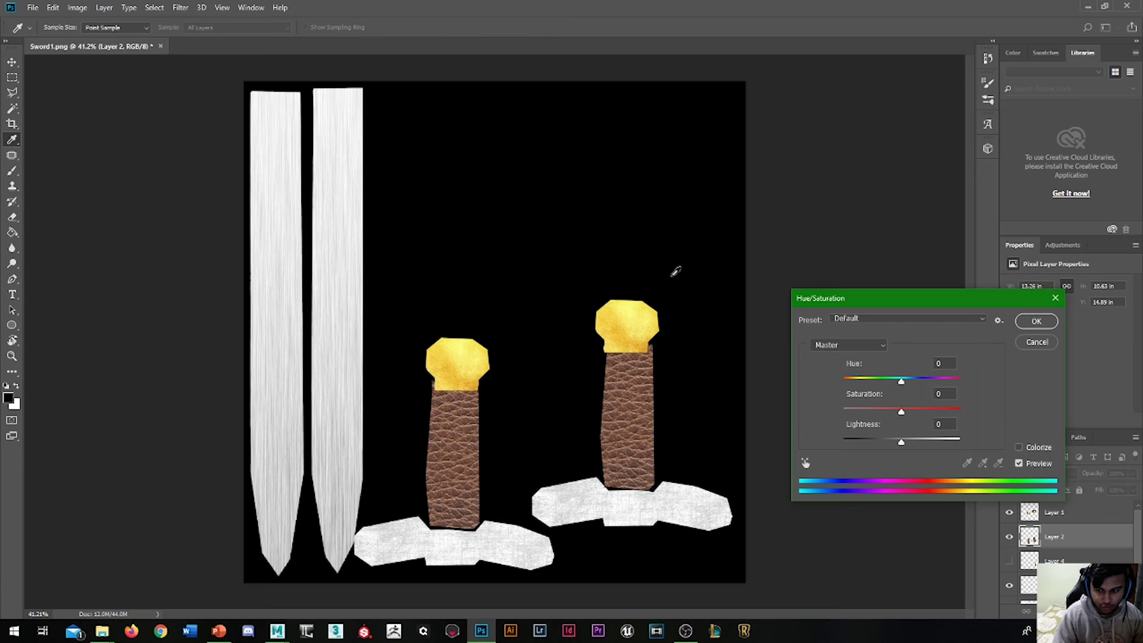
pyautogui.moveTo(899, 412); pyautogui.dragTo(787, 417)
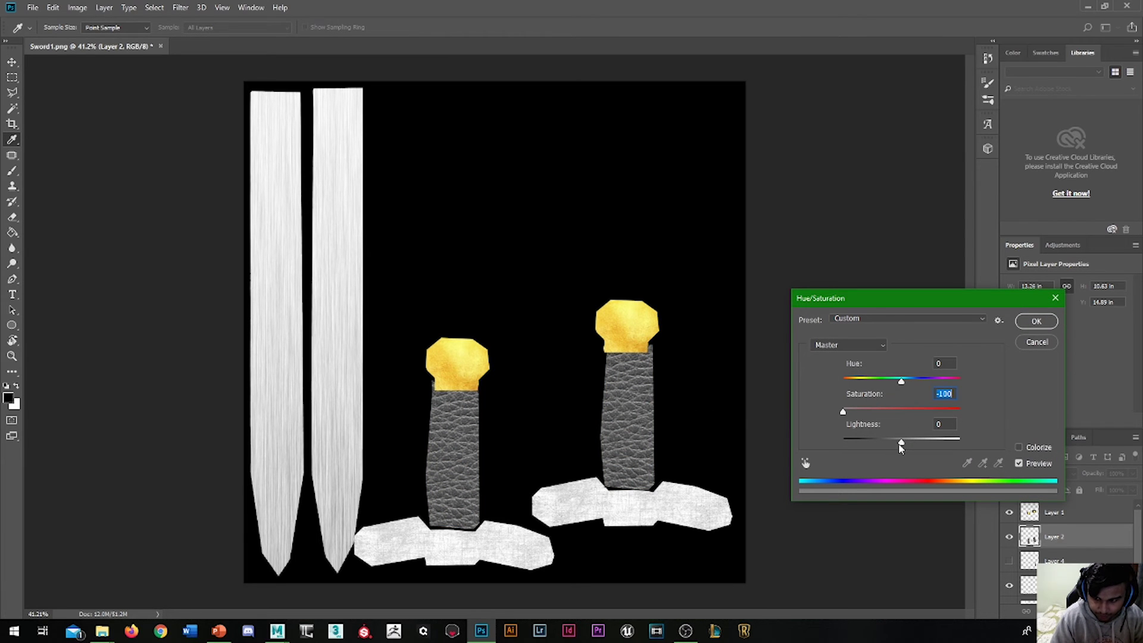
pyautogui.moveTo(901, 444); pyautogui.dragTo(871, 451)
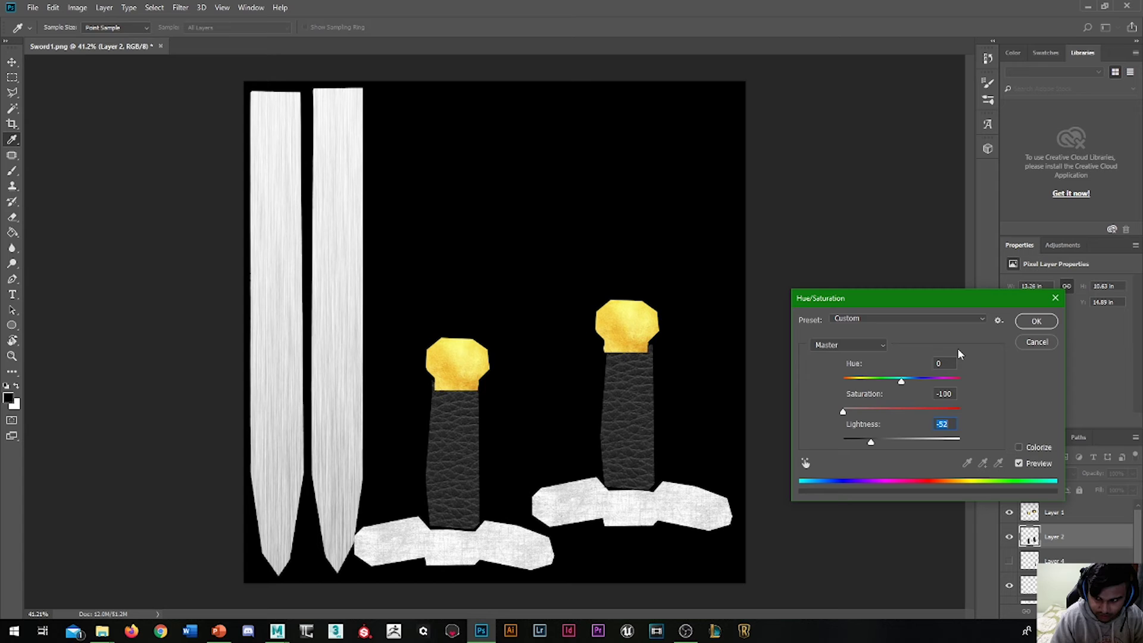
pyautogui.click(1036, 321)
# Darken the grips with Levels: input black 16 and gamma 0.49.
pyautogui.hotkey('ctrl', 'l')
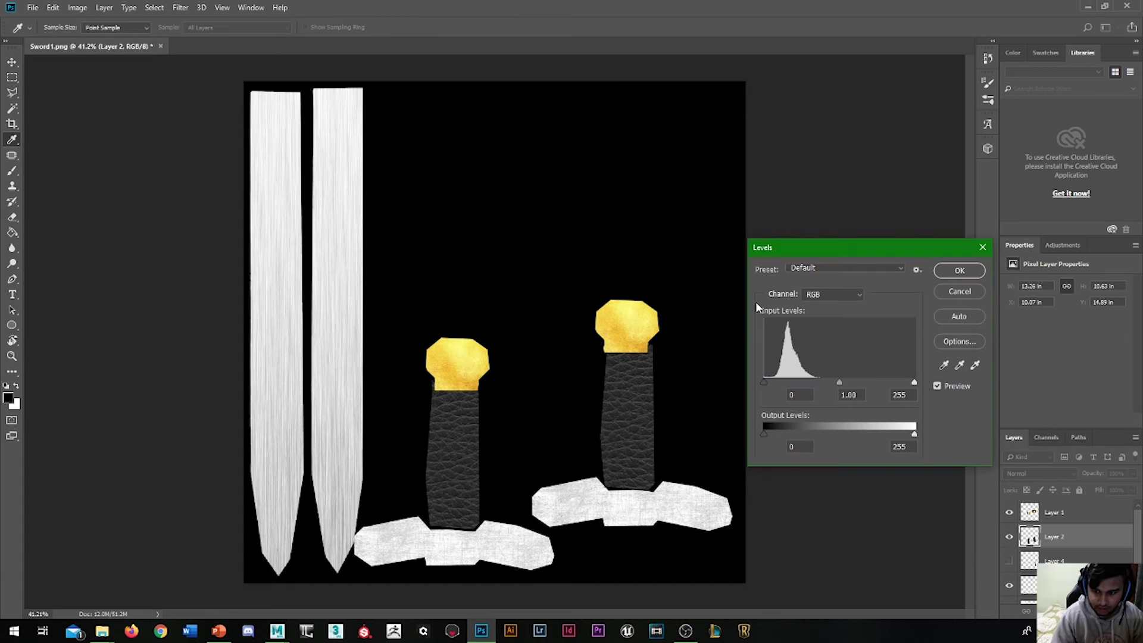
pyautogui.moveTo(764, 381); pyautogui.dragTo(541, 398)
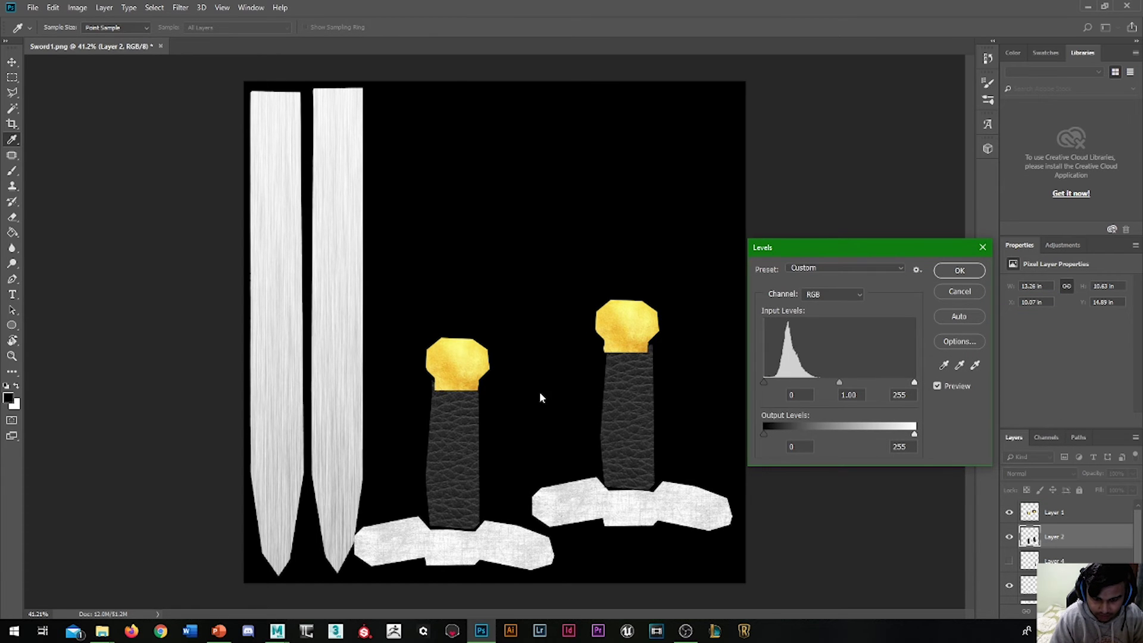
pyautogui.moveTo(914, 383); pyautogui.dragTo(1122, 390)
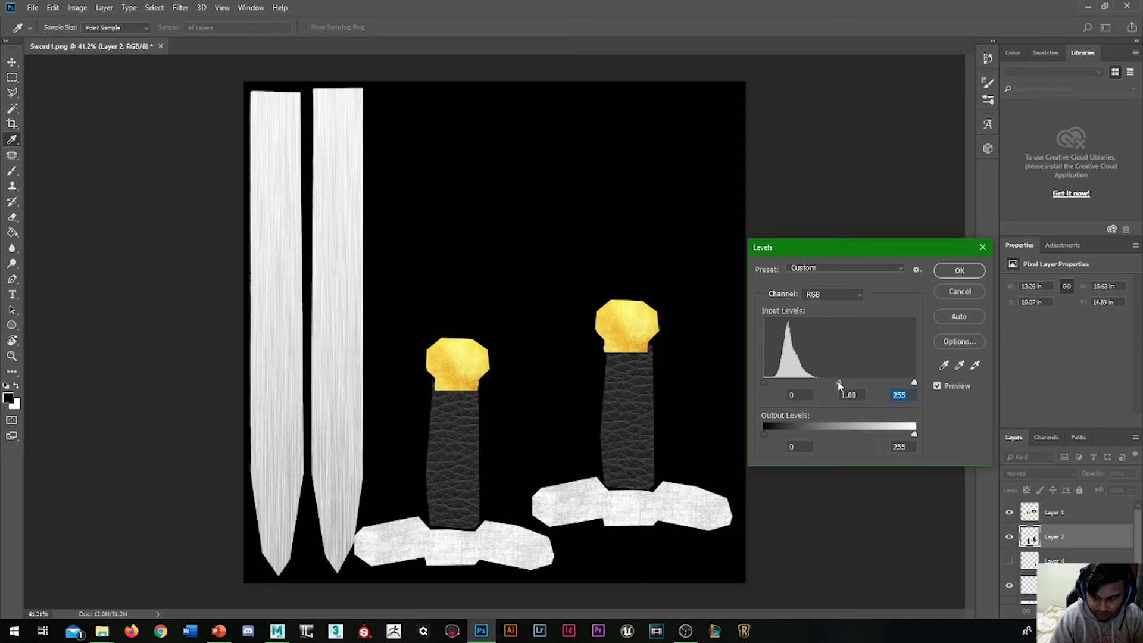
pyautogui.moveTo(839, 386); pyautogui.dragTo(881, 383)
pyautogui.moveTo(763, 381)
pyautogui.mouseDown()
pyautogui.moveTo(796, 387)
pyautogui.moveTo(779, 390)
pyautogui.mouseUp()
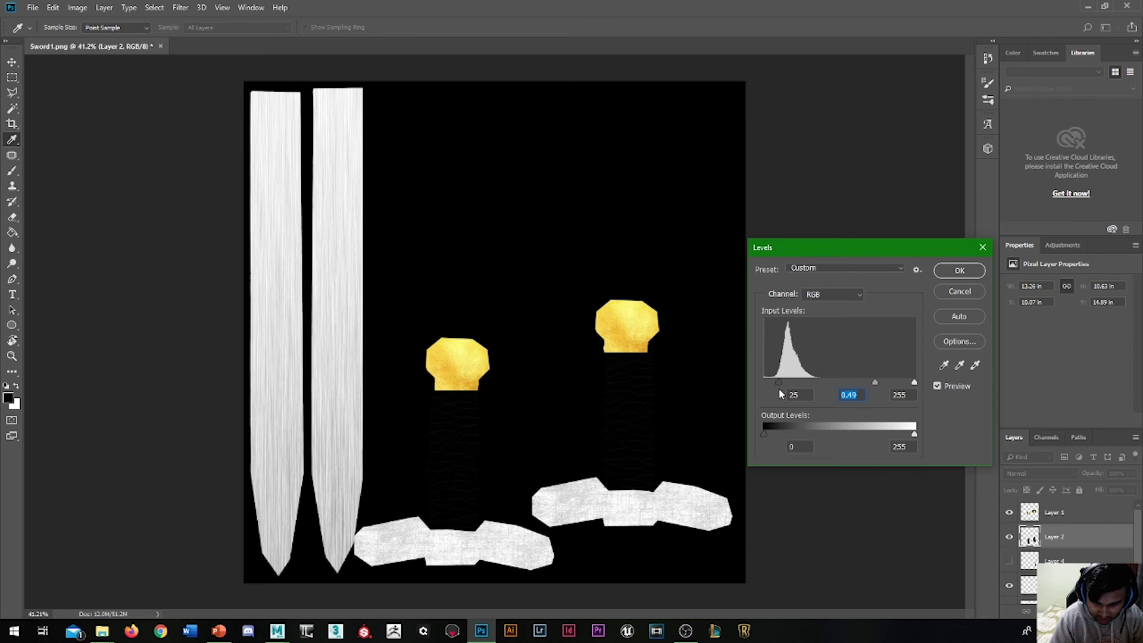
pyautogui.click(953, 271)
# On Layer 1, desaturate the gold pommels to Saturation -100.
pyautogui.press('g')
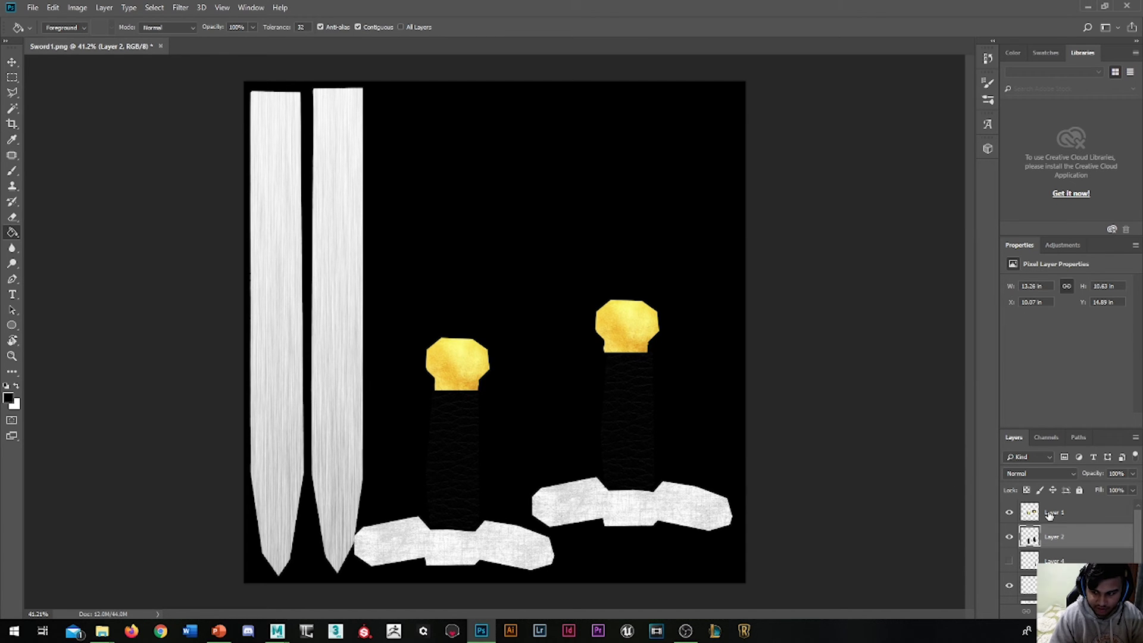
pyautogui.click(1051, 513)
pyautogui.hotkey('ctrl', 'u')
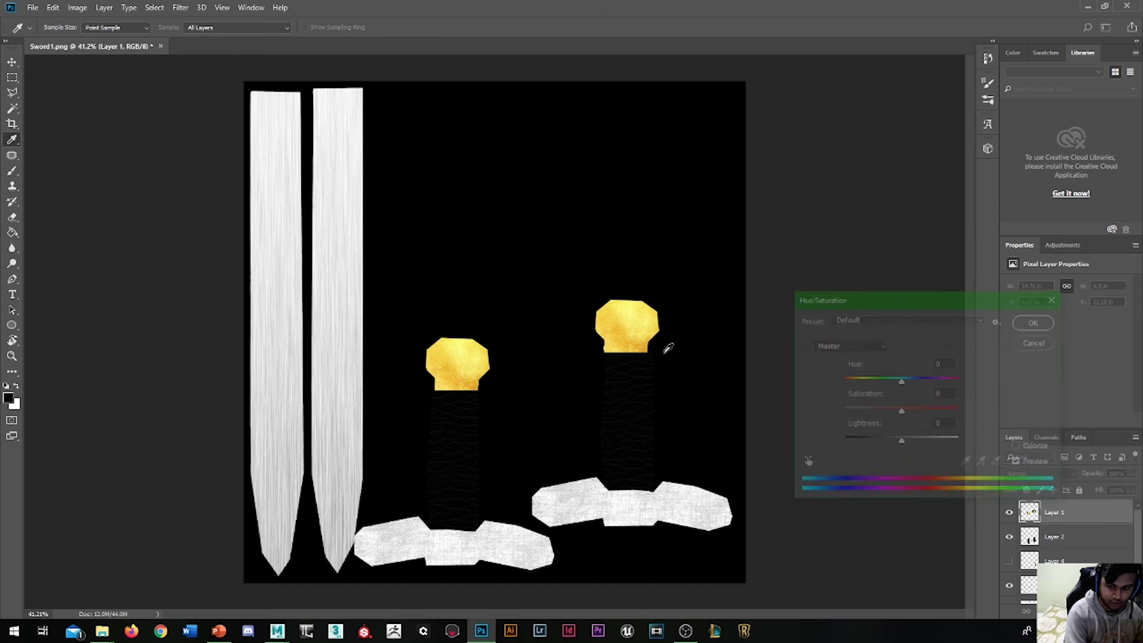
pyautogui.press('Tab')
pyautogui.write('-100')
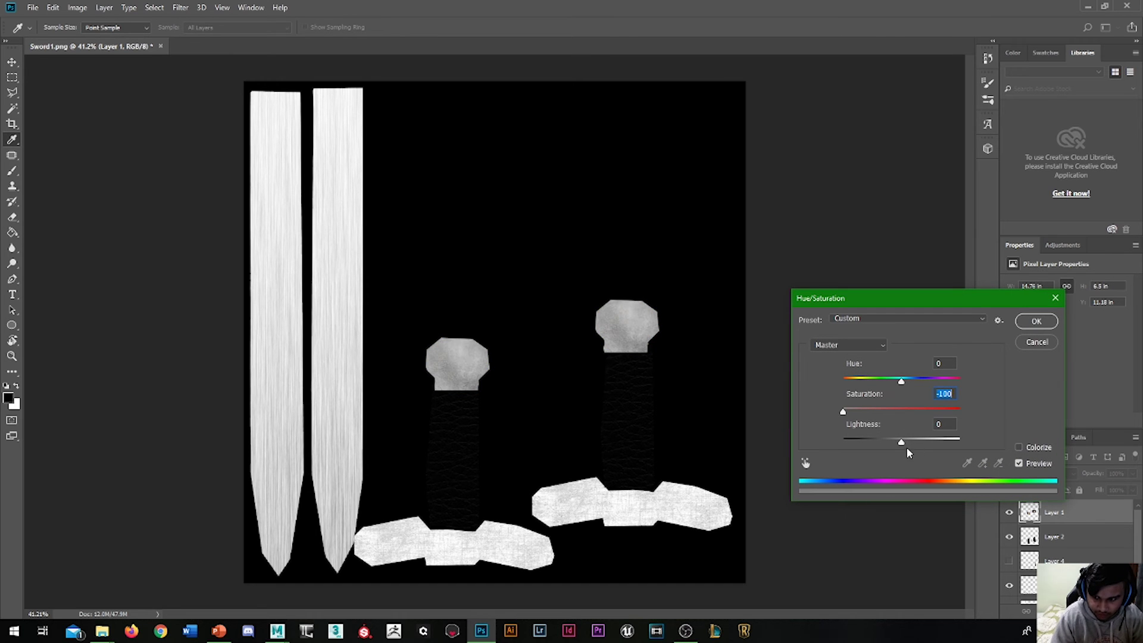
pyautogui.moveTo(902, 442)
pyautogui.mouseDown()
pyautogui.moveTo(891, 442)
pyautogui.moveTo(909, 451)
pyautogui.mouseUp()
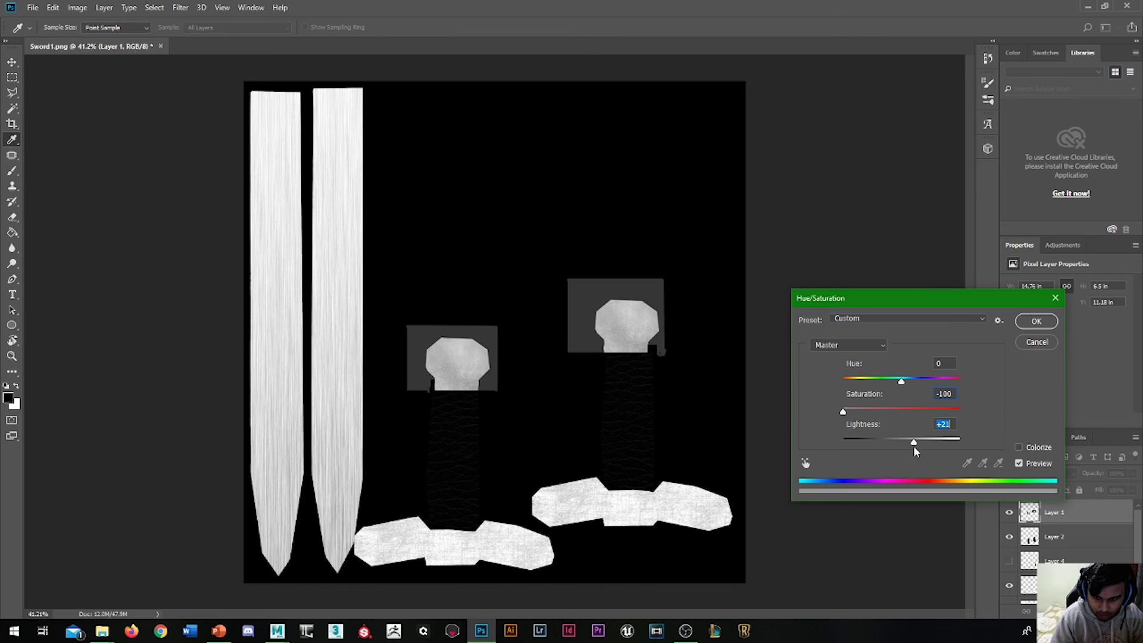
pyautogui.click(1036, 321)
pyautogui.press('g')
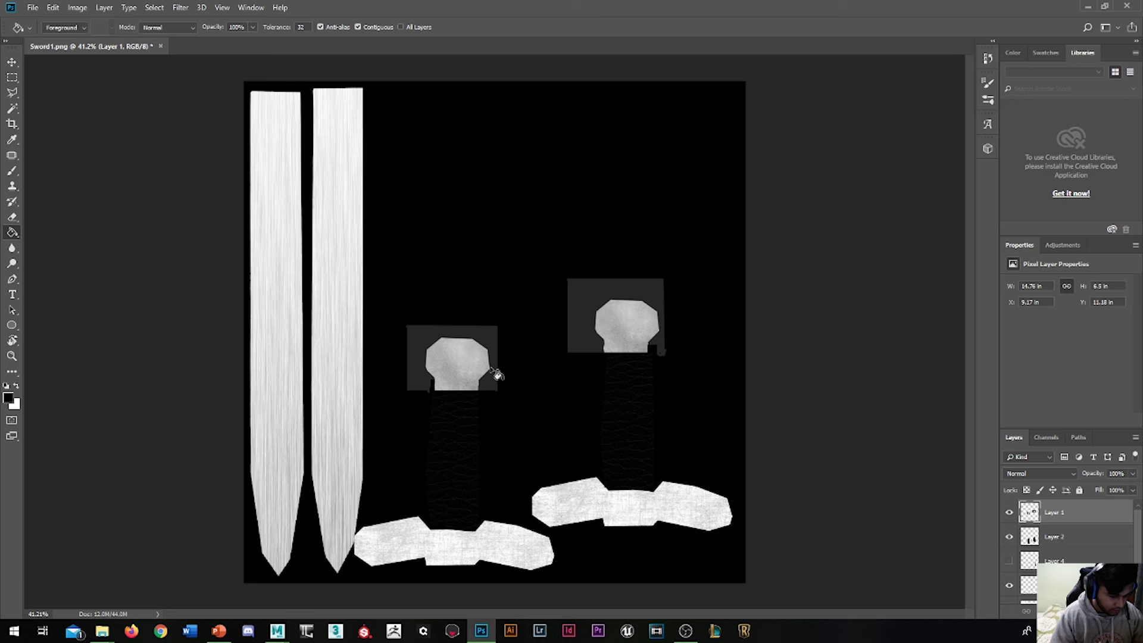
# Raise the pommels' contrast with Levels: black 60, gamma 1.53, white 223.
pyautogui.hotkey('ctrl', 'l')
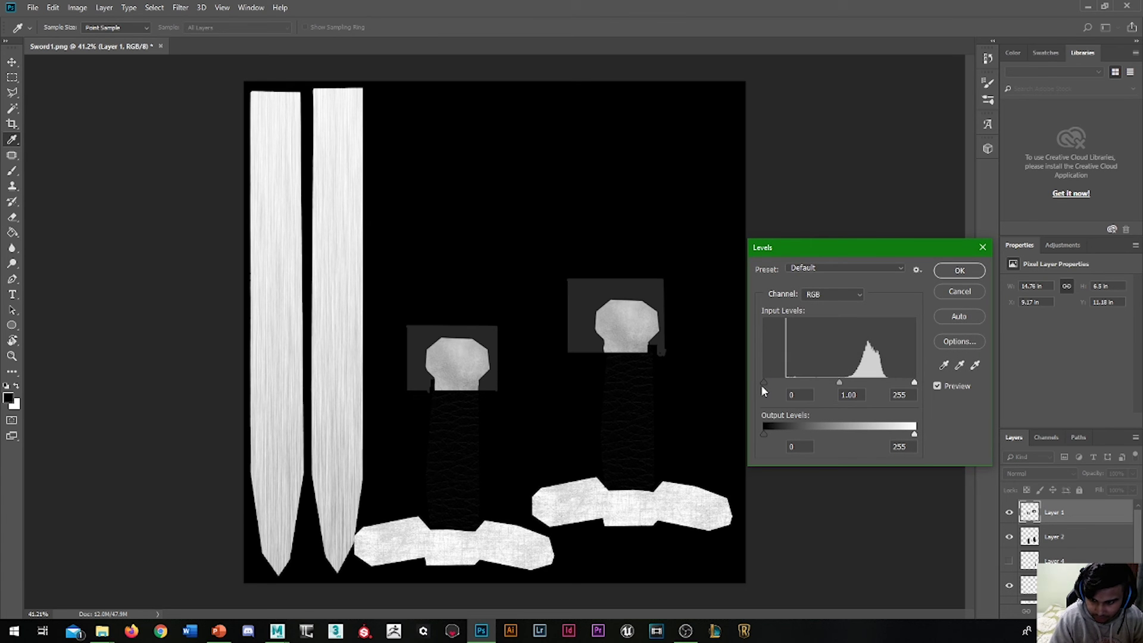
pyautogui.moveTo(763, 383); pyautogui.dragTo(840, 383)
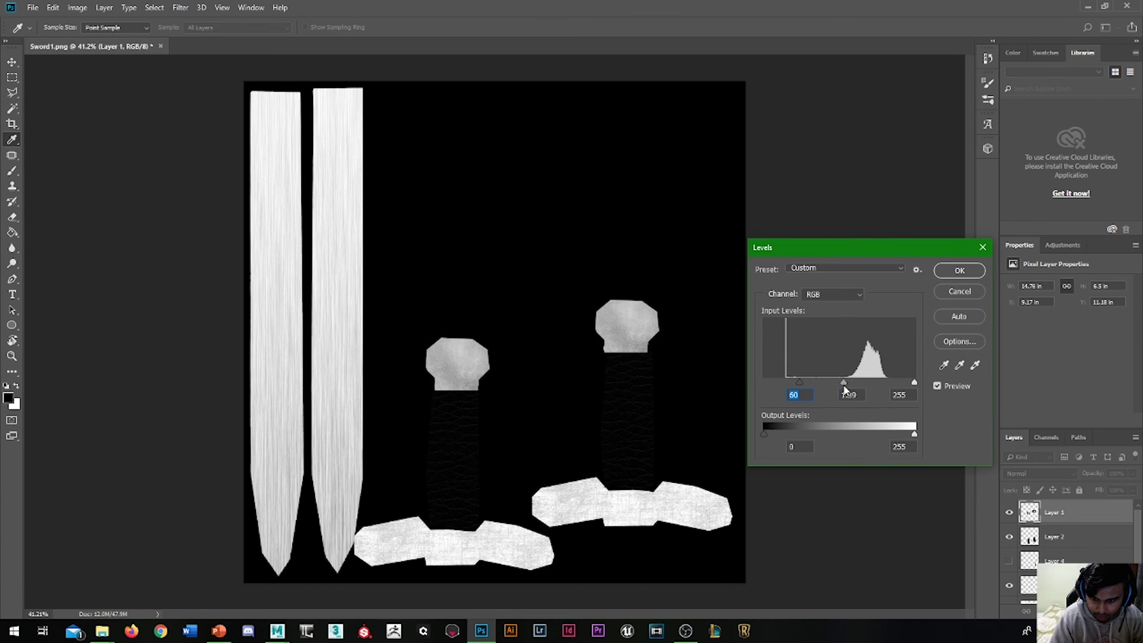
pyautogui.moveTo(914, 383)
pyautogui.mouseDown()
pyautogui.moveTo(889, 382)
pyautogui.moveTo(897, 393)
pyautogui.mouseUp()
pyautogui.click(968, 274)
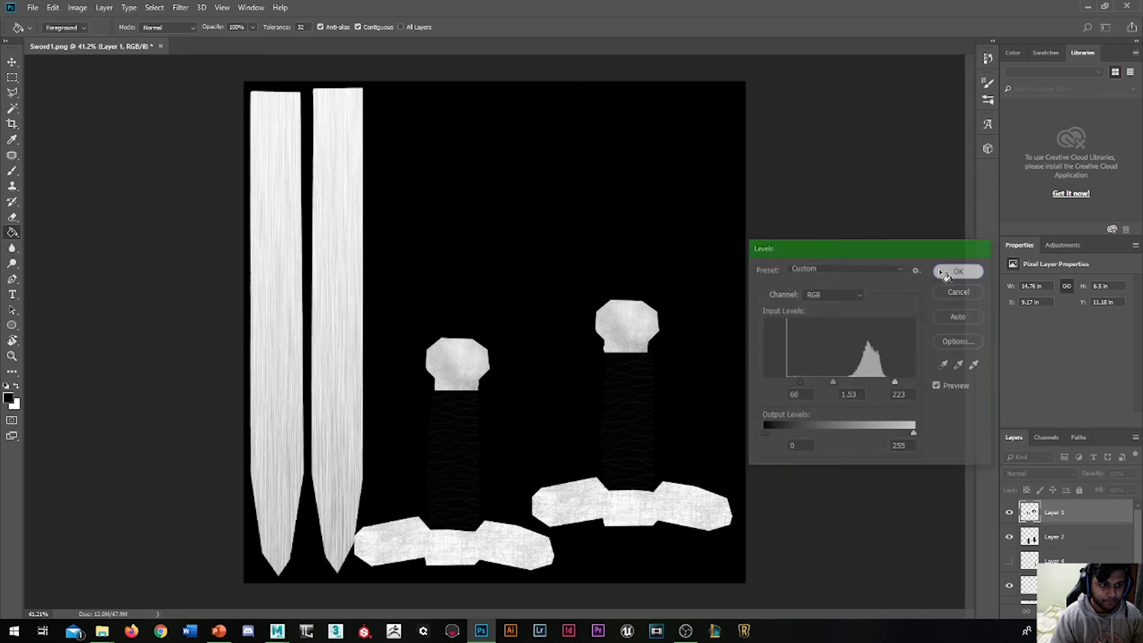
# Save a PNG copy named Metalness with Save As, accepting the default PNG options.
pyautogui.click(33, 7)
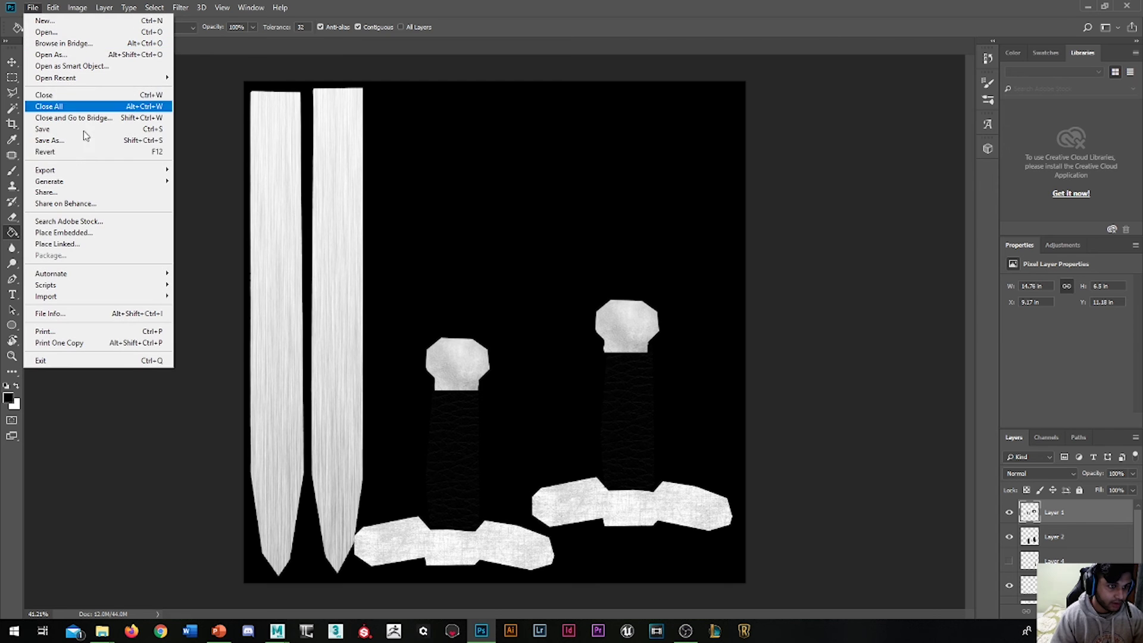
pyautogui.click(54, 138)
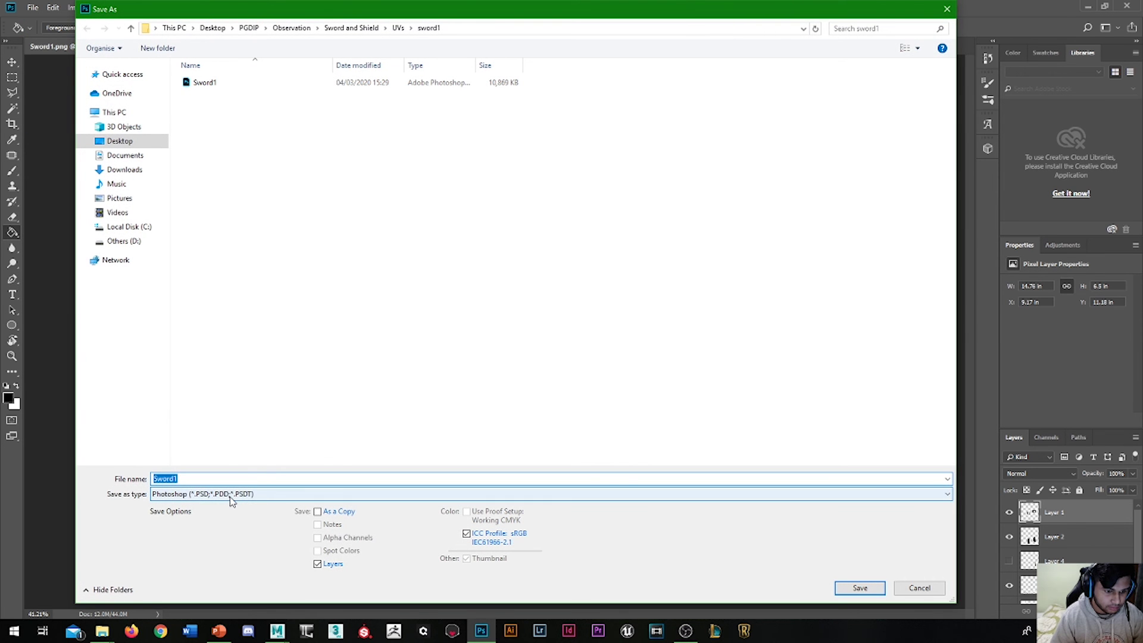
pyautogui.click(231, 494)
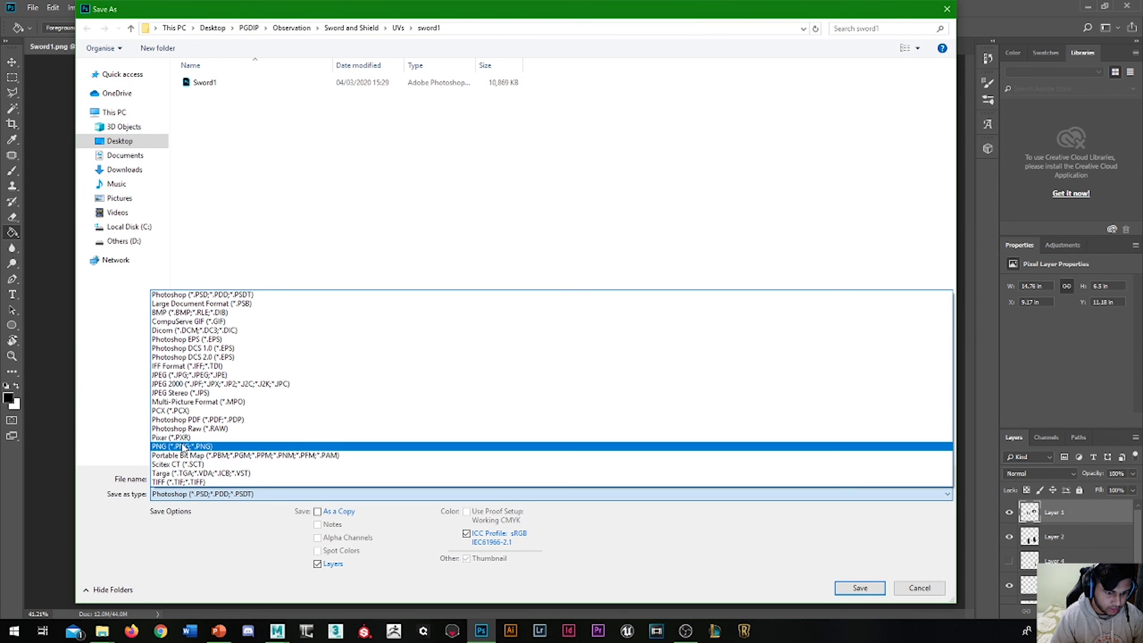
pyautogui.click(183, 446)
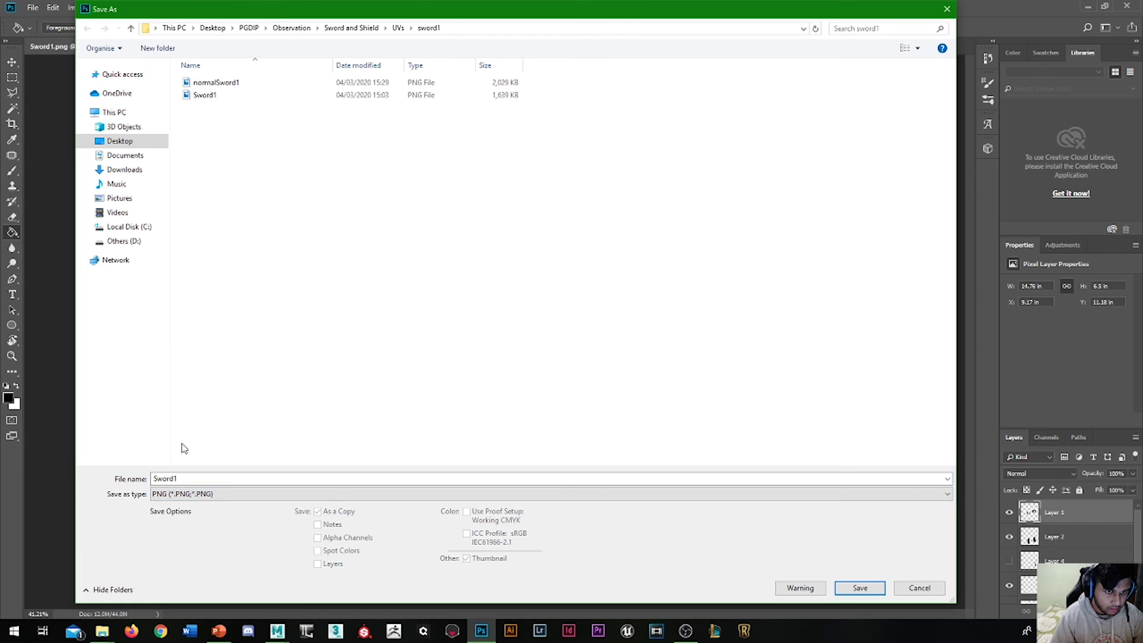
pyautogui.doubleClick(173, 478)
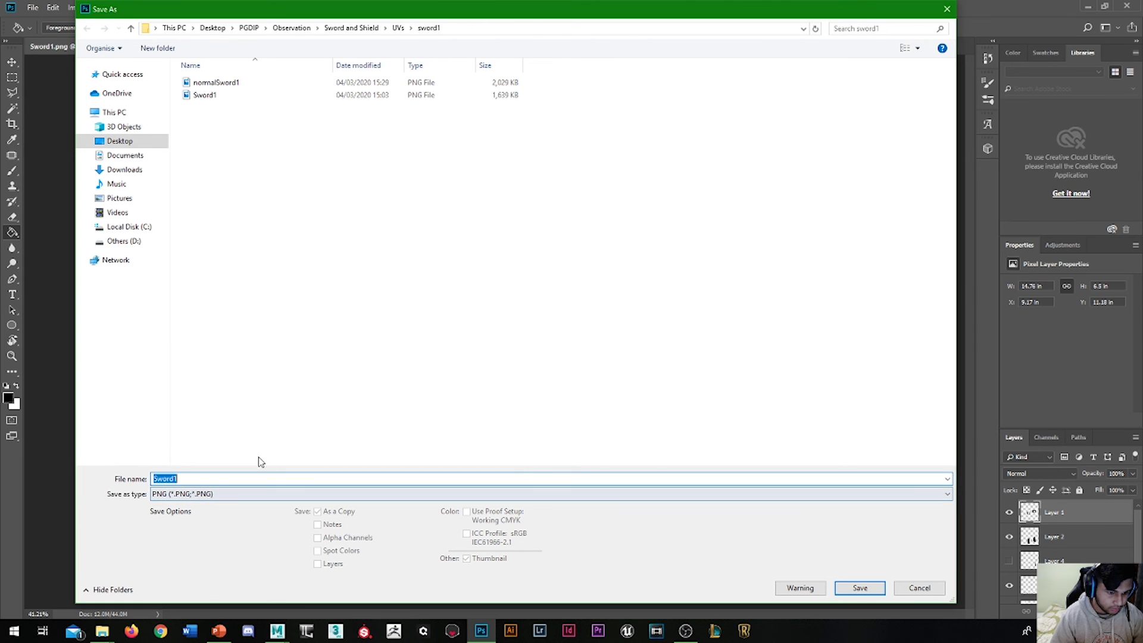
pyautogui.write('Metalness')
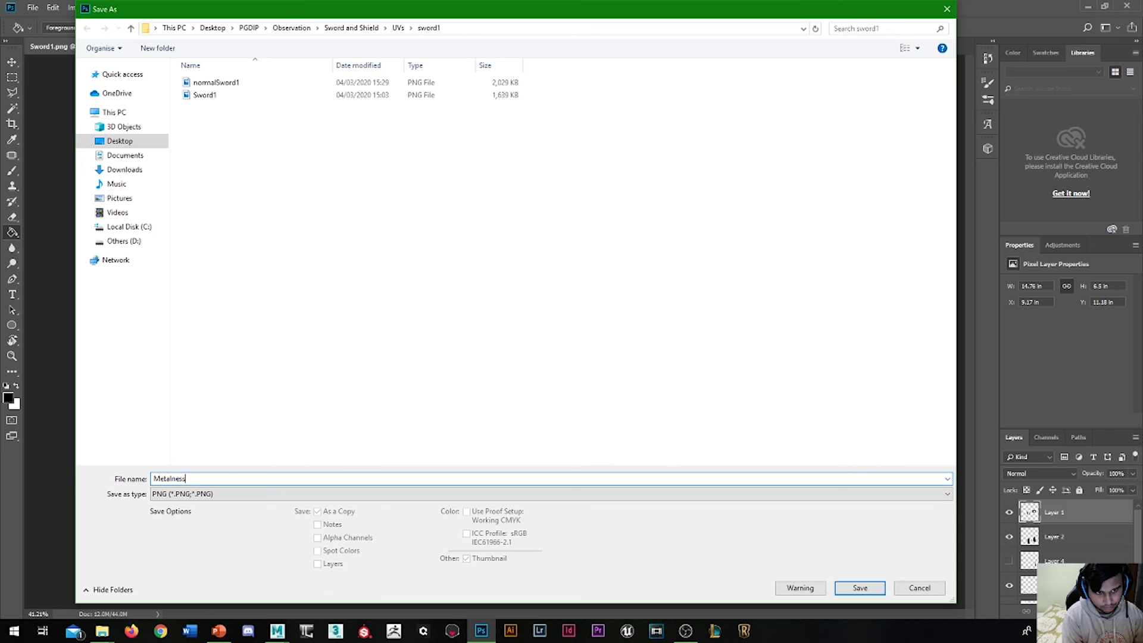
pyautogui.press('Return')
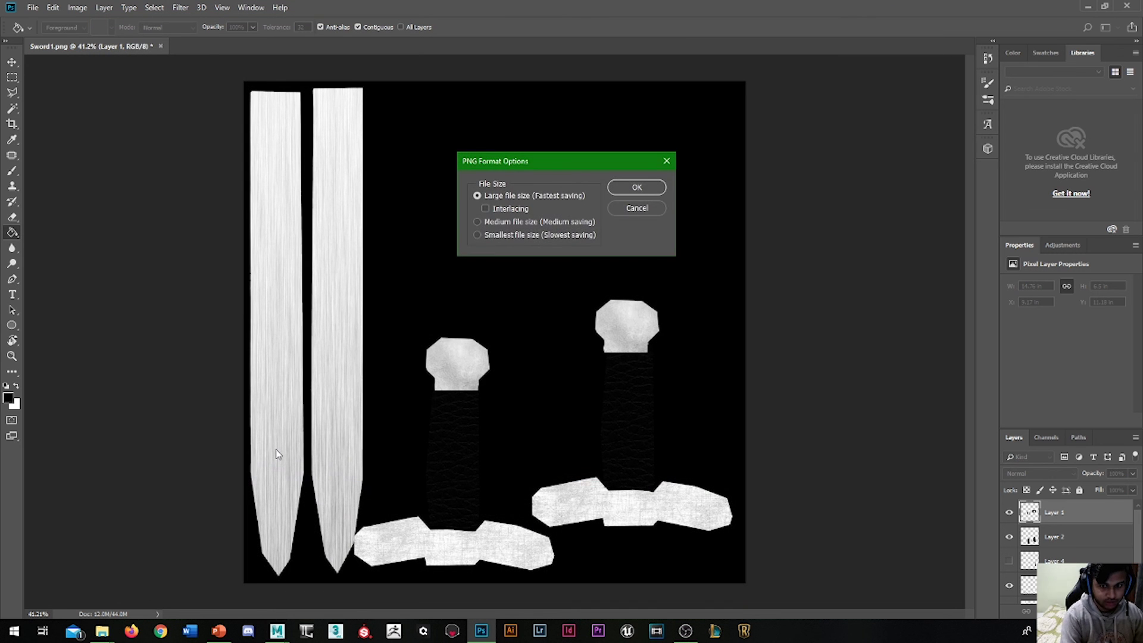
pyautogui.press('Return')
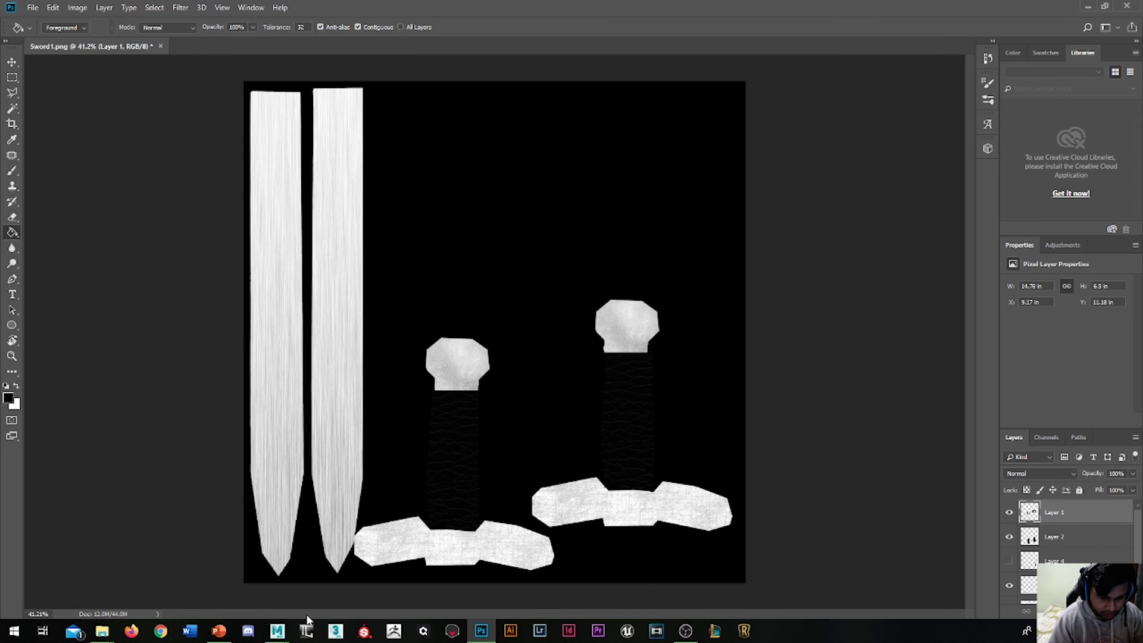
# In Maya, select Sword1 and connect a new file texture node to its specular colour.
pyautogui.moveTo(278, 630)
pyautogui.click(325, 591)
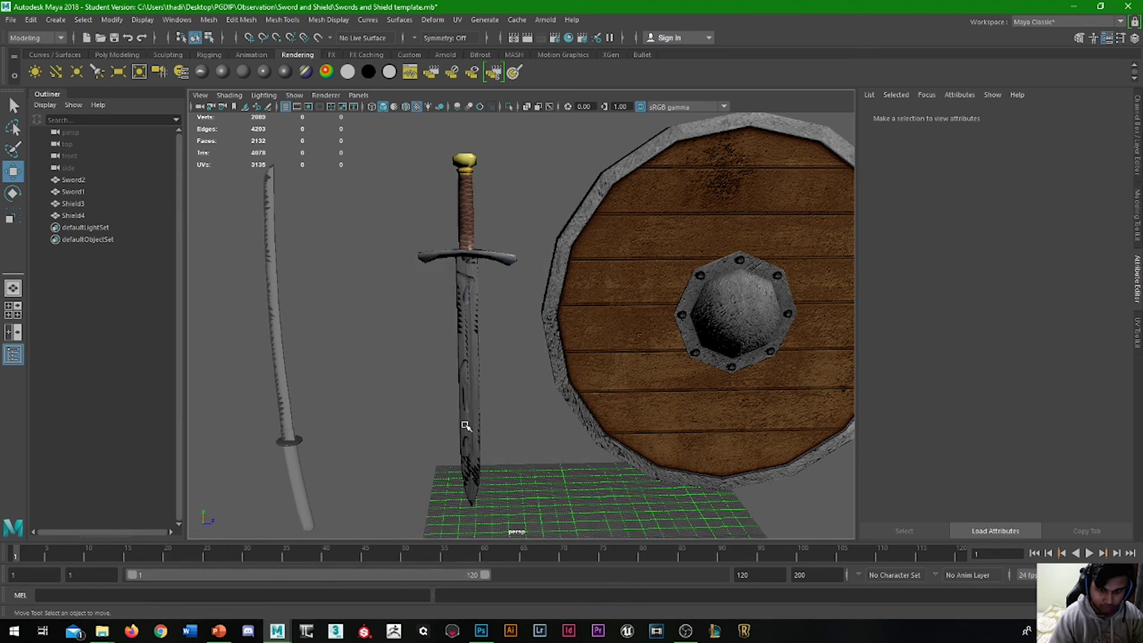
pyautogui.click(484, 359)
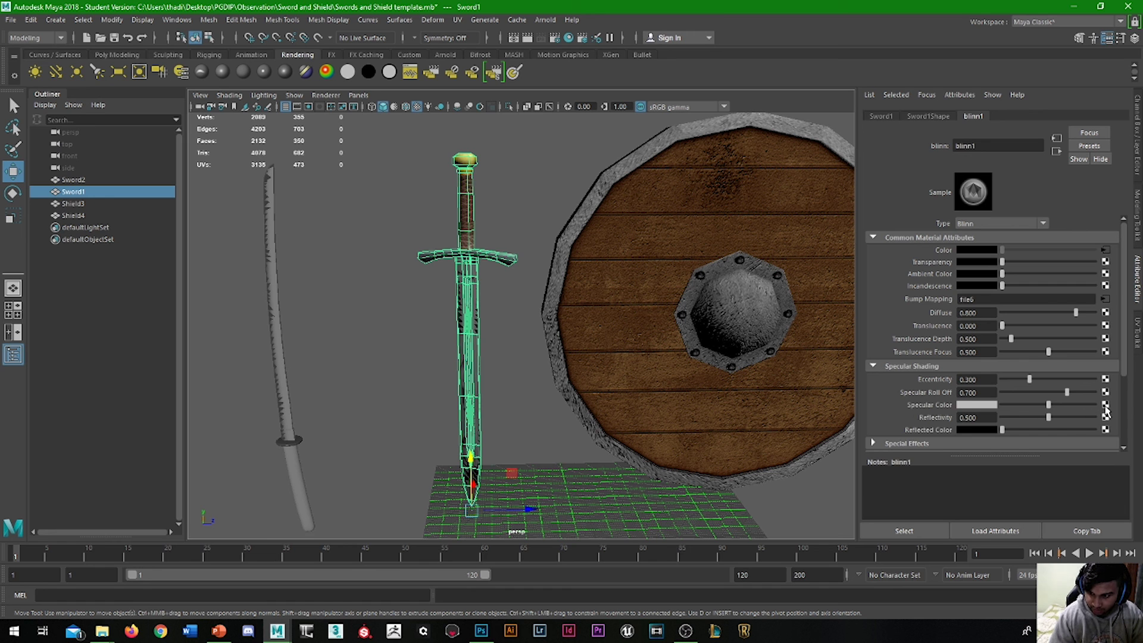
pyautogui.click(1105, 406)
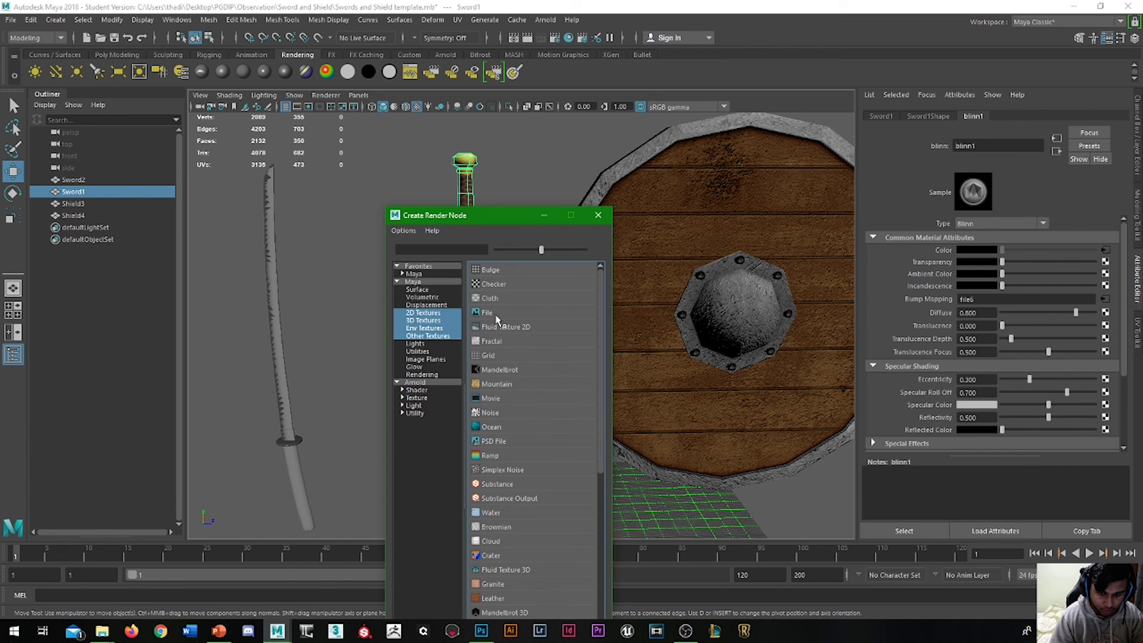
pyautogui.click(485, 315)
# Load Metalness.png into the file7 texture and view the crossguard and grip.
pyautogui.click(1108, 278)
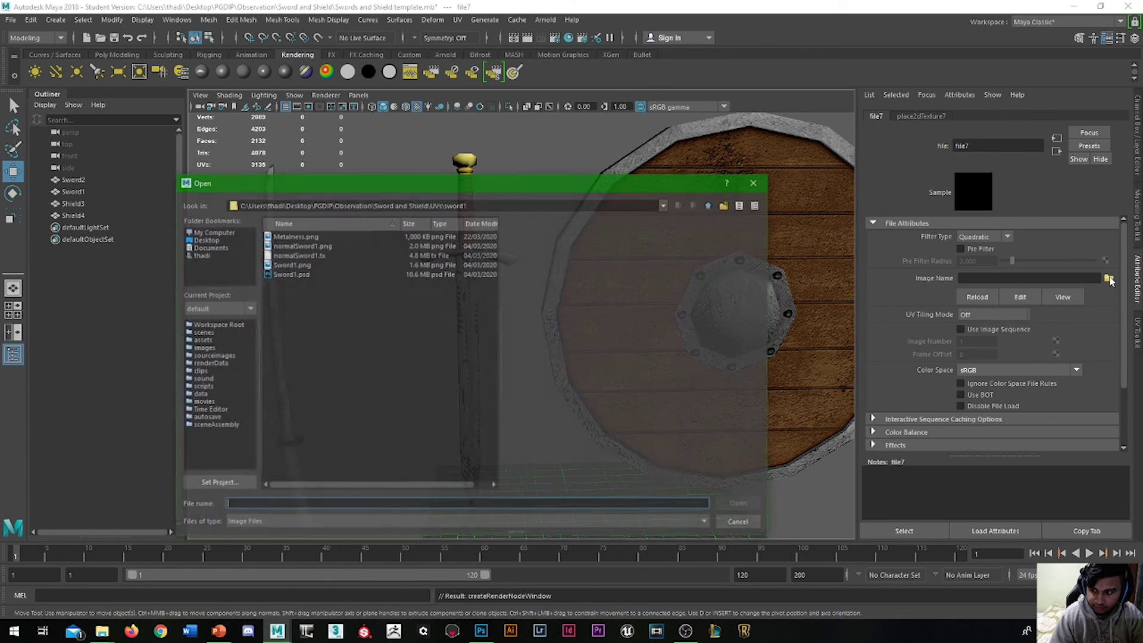
pyautogui.click(308, 238)
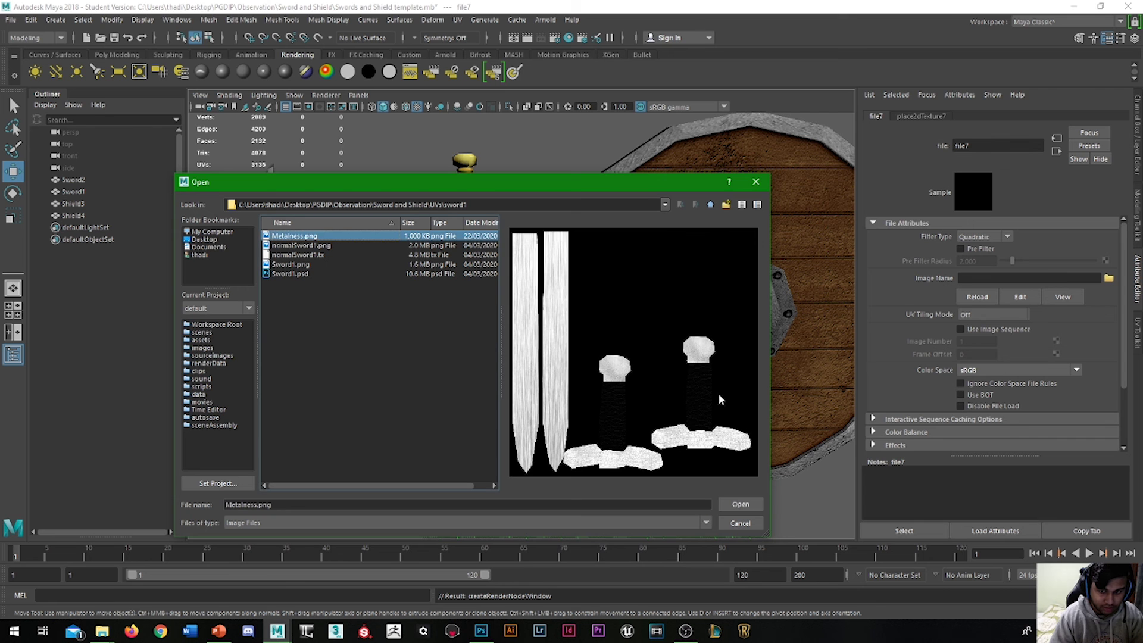
pyautogui.click(726, 499)
pyautogui.scroll(5, 449, 256)
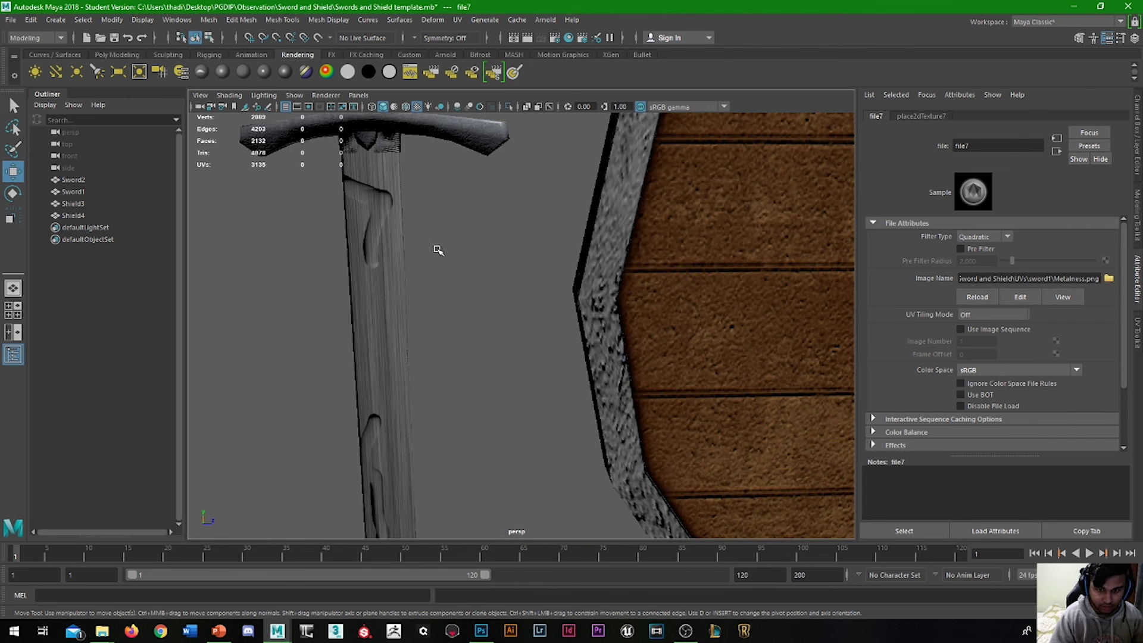
pyautogui.moveTo(446, 197); pyautogui.dragTo(601, 279)
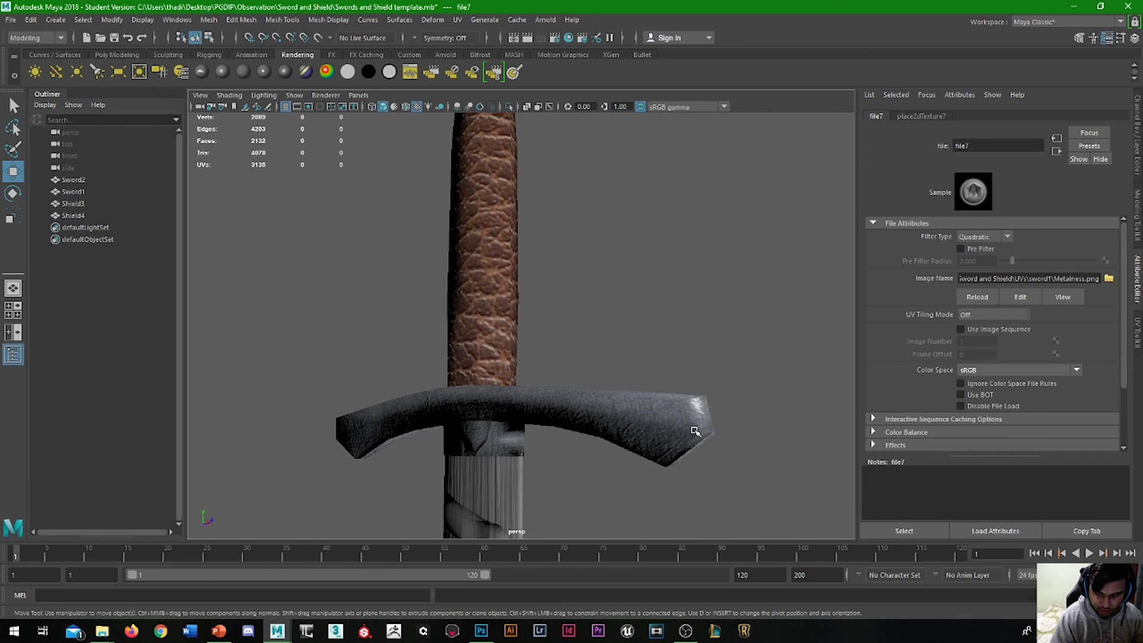